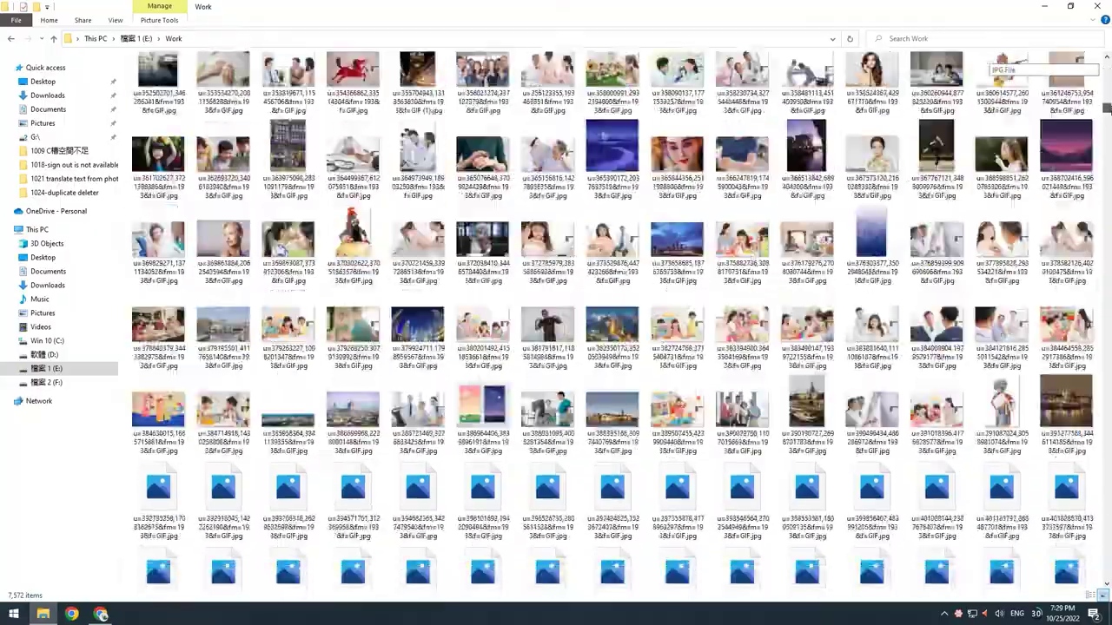
Step: Look through the pictures in the Work folder and check the free space on drive E:
{"action": "scroll", "coordinate": [621, 319], "scroll_direction": "down", "scroll_amount": 10}
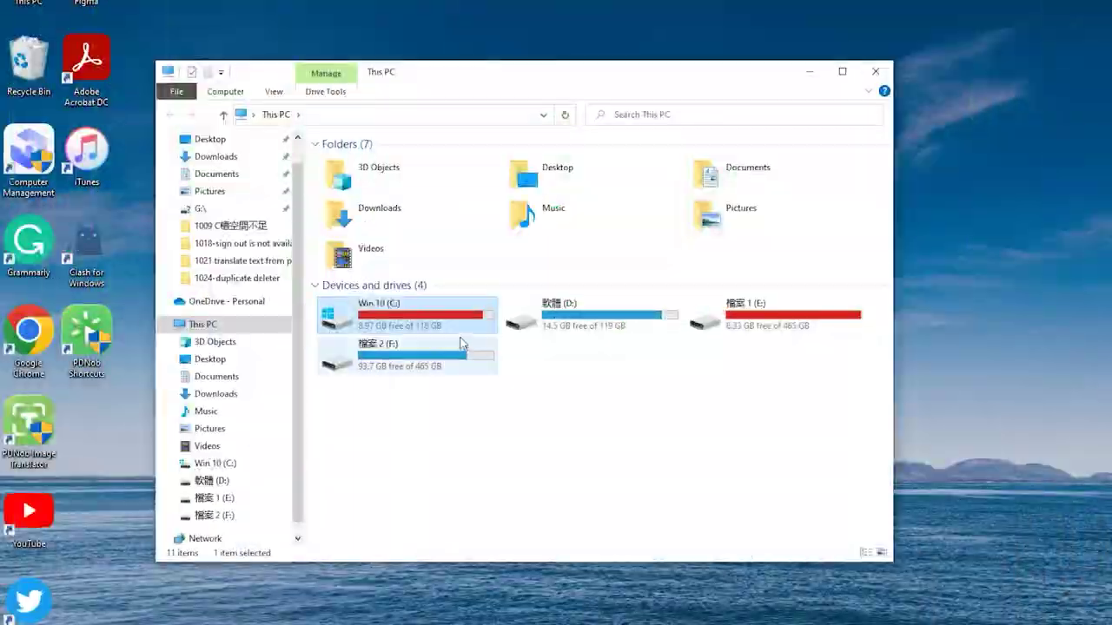
{"action": "left_click", "coordinate": [794, 330]}
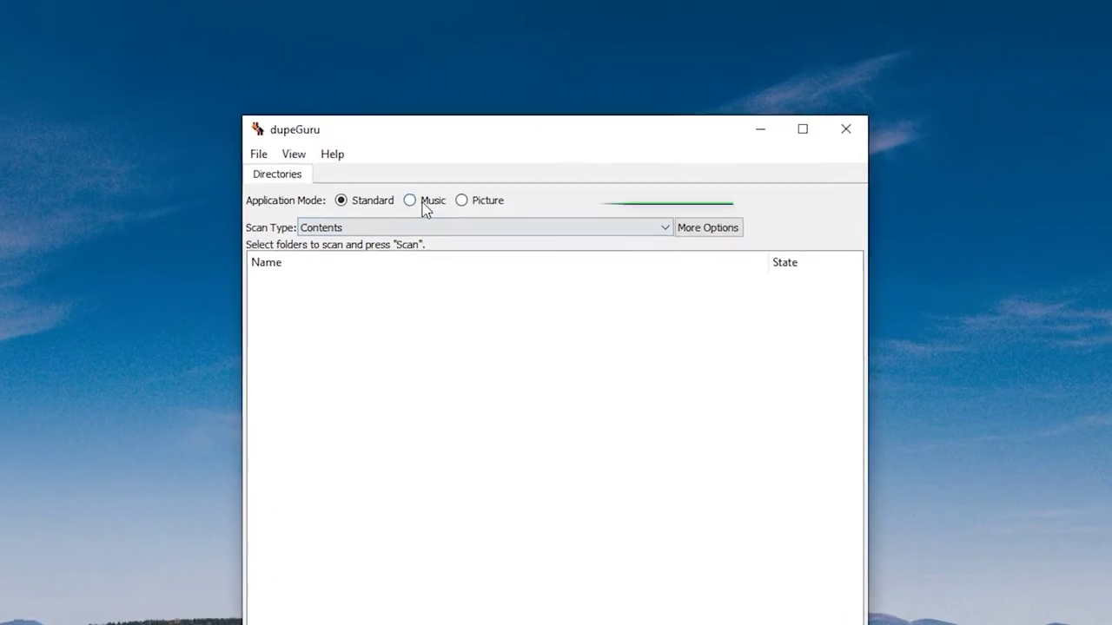
Step: Switch to dupeGuru, set the application mode to Picture with the Contents scan type, and accept the additional scan options
{"action": "left_click", "coordinate": [452, 140]}
{"action": "left_click", "coordinate": [494, 140]}
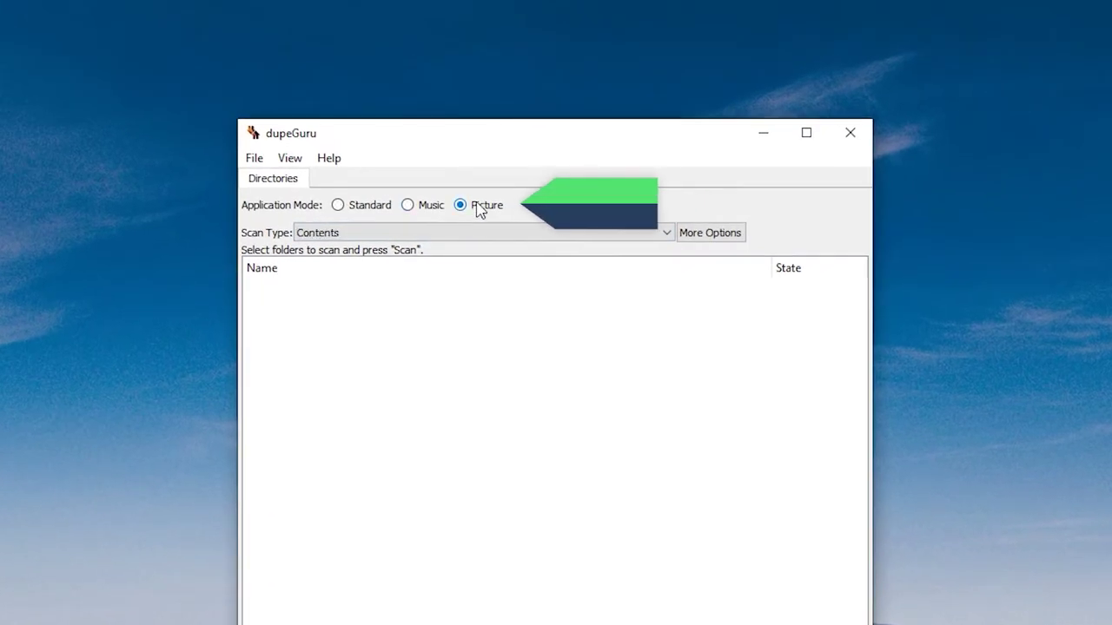
{"action": "left_click", "coordinate": [483, 234]}
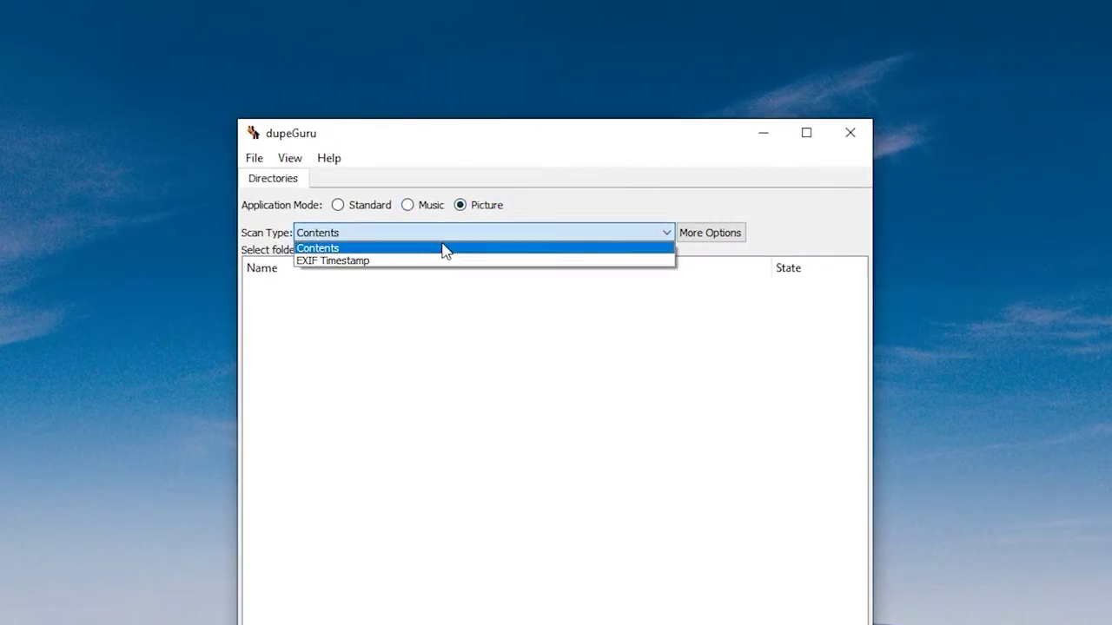
{"action": "left_click", "coordinate": [446, 250]}
{"action": "left_click", "coordinate": [726, 240]}
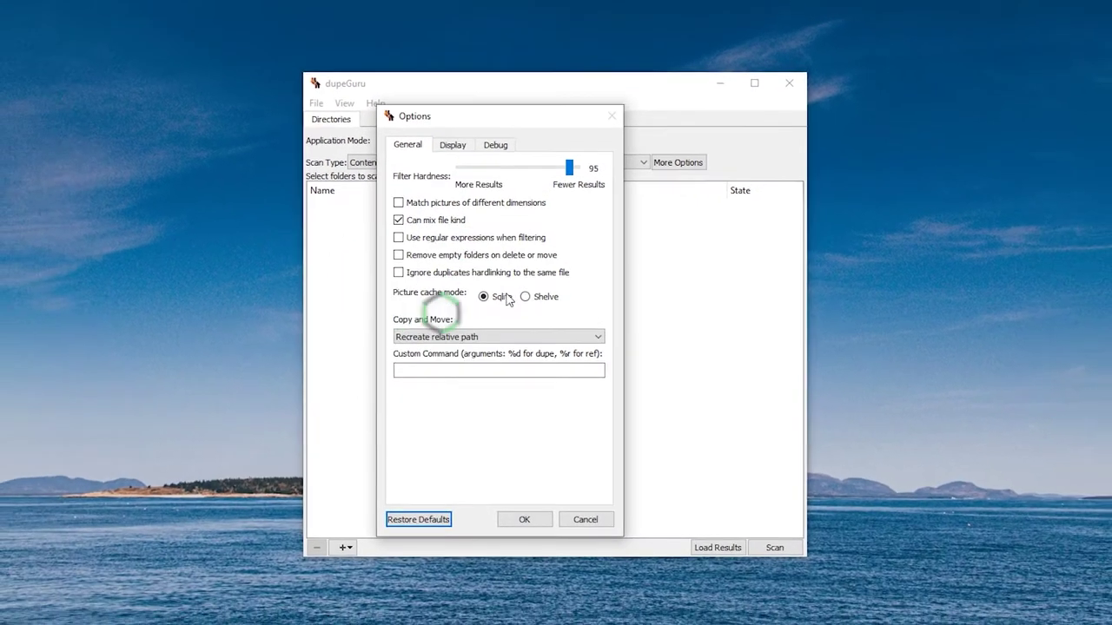
{"action": "left_click", "coordinate": [524, 515]}
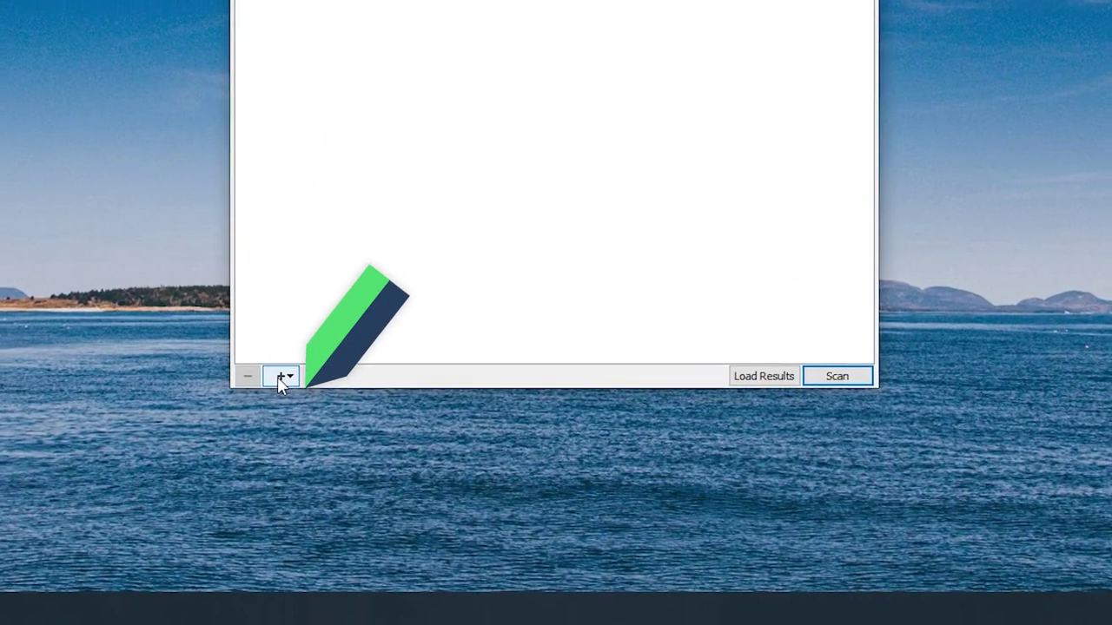
Step: Add the Work folder on drive E: to the scanning list and scan it for duplicate pictures
{"action": "left_click", "coordinate": [346, 542]}
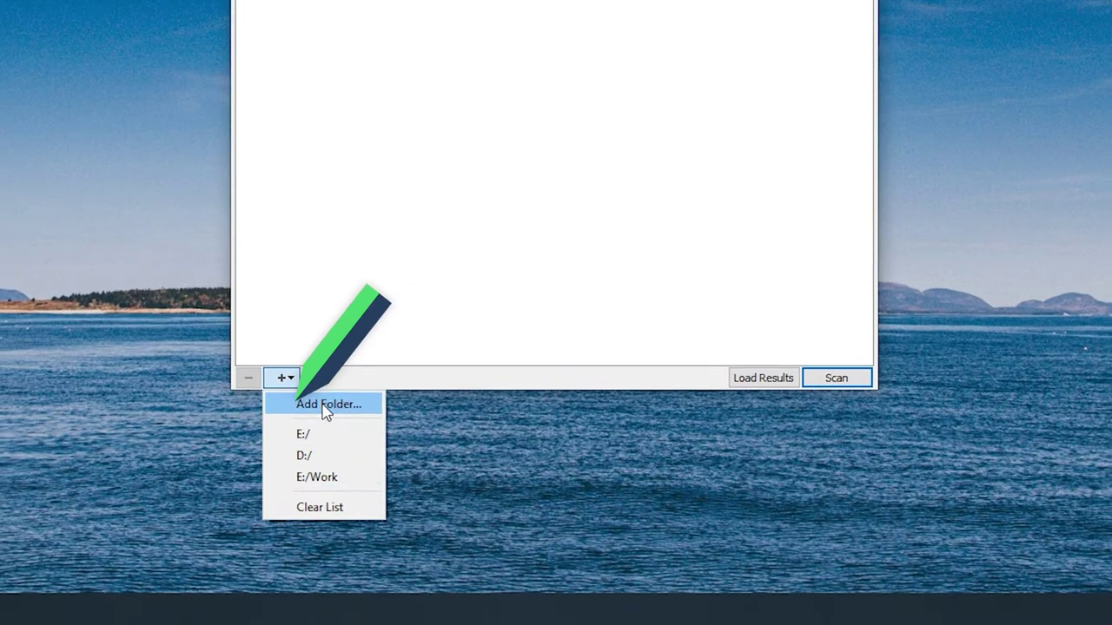
{"action": "left_click", "coordinate": [323, 397]}
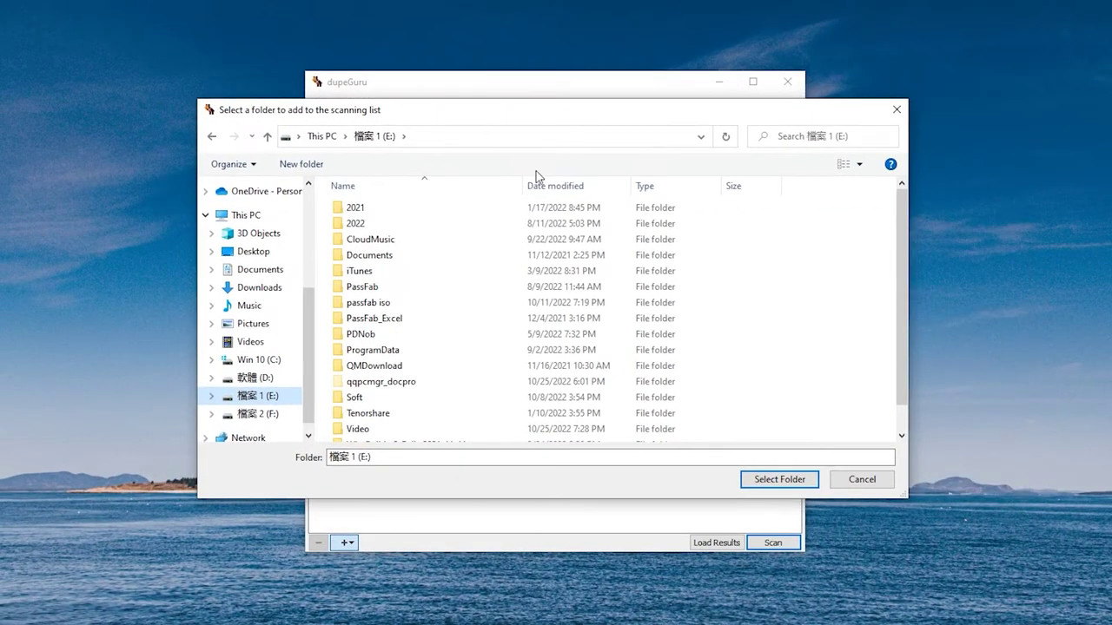
{"action": "scroll", "coordinate": [496, 240], "scroll_direction": "down", "scroll_amount": 1}
{"action": "left_click", "coordinate": [357, 434]}
{"action": "left_click", "coordinate": [784, 483]}
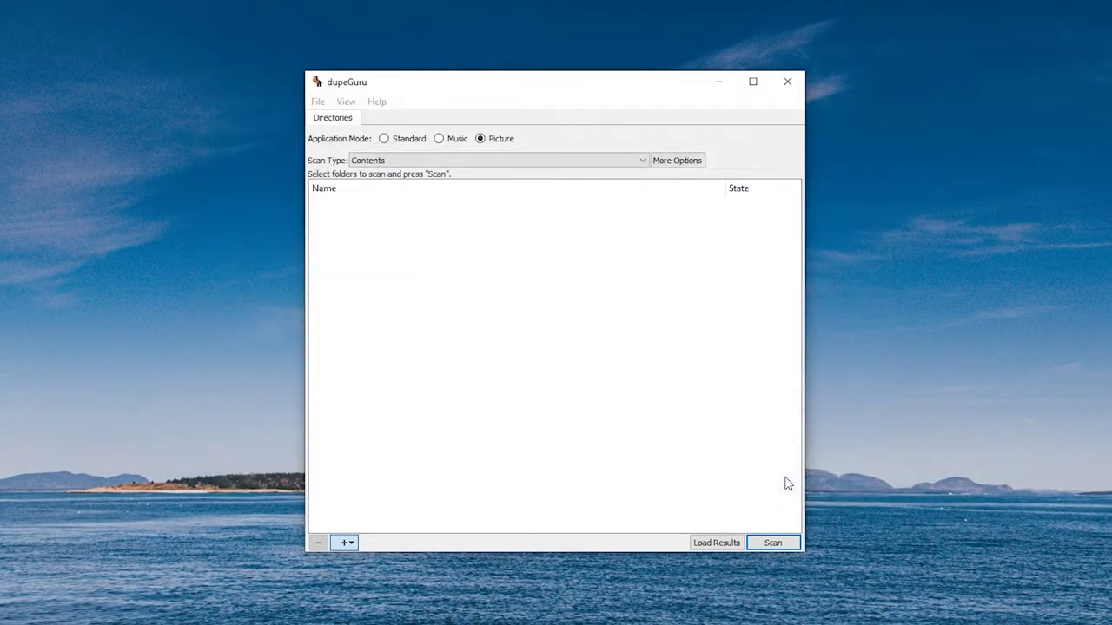
{"action": "left_click", "coordinate": [774, 542]}
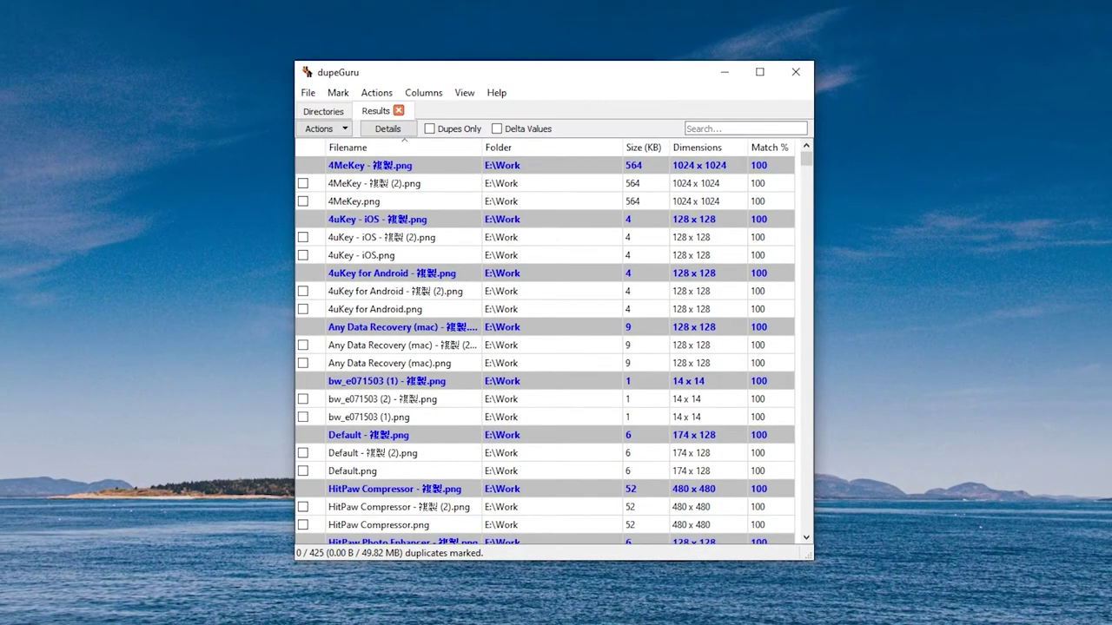
Step: Browse the duplicate results and compare iCareFiles - 複製 (2).png with its reference image in the details view
{"action": "left_click", "coordinate": [788, 165]}
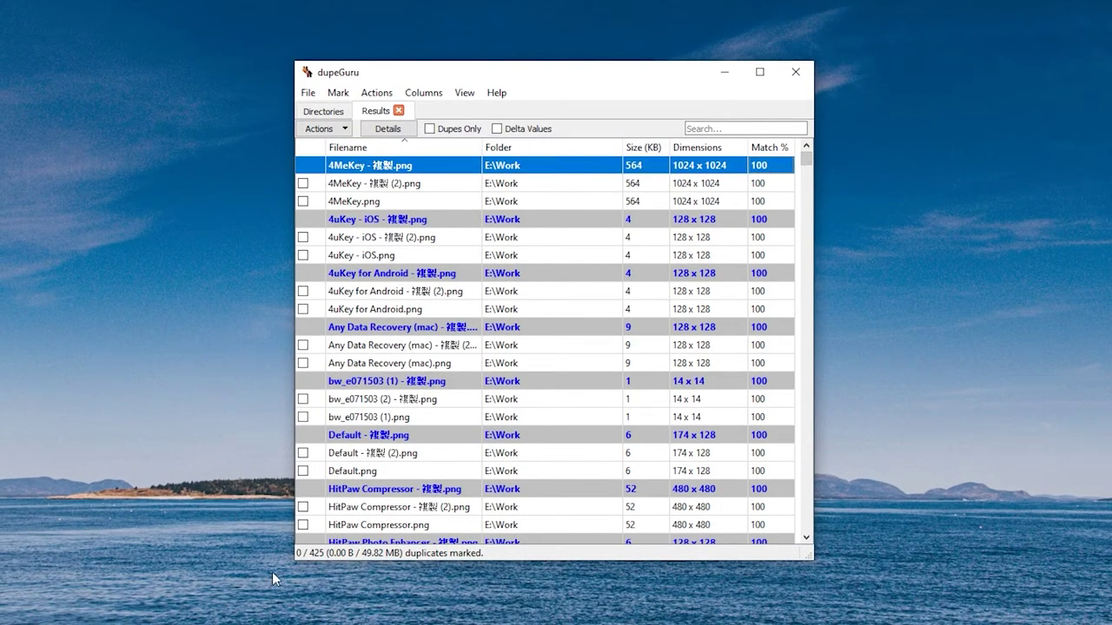
{"action": "mouse_move", "coordinate": [799, 165]}
{"action": "left_mouse_down"}
{"action": "mouse_move", "coordinate": [788, 502]}
{"action": "mouse_move", "coordinate": [807, 533]}
{"action": "mouse_move", "coordinate": [817, 154]}
{"action": "left_mouse_up"}
{"action": "scroll", "coordinate": [399, 365], "scroll_direction": "down", "scroll_amount": 9}
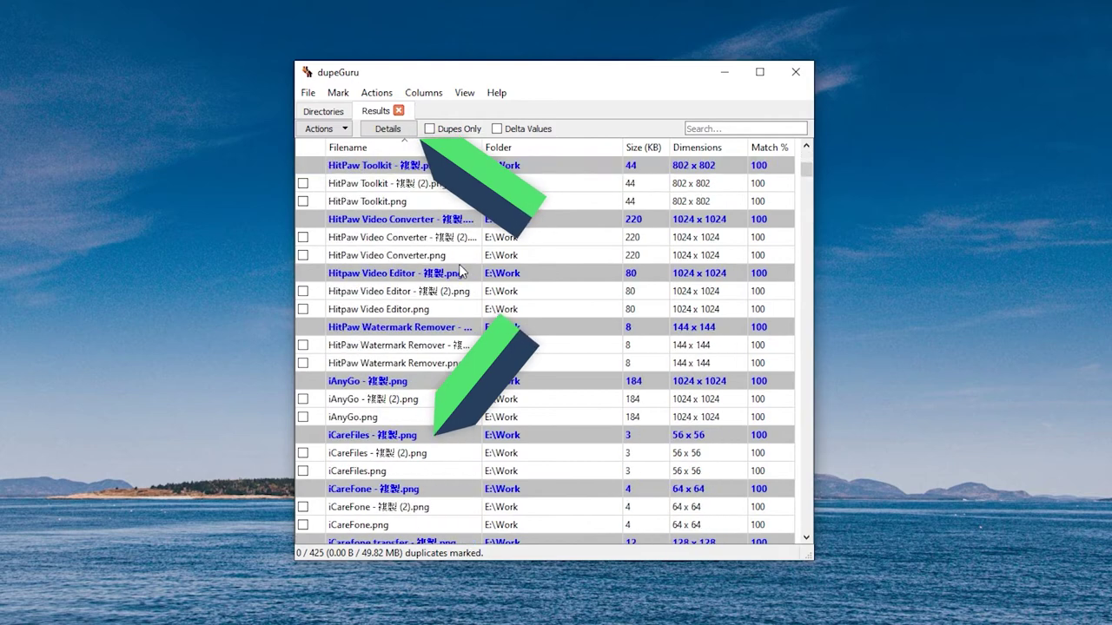
{"action": "left_click", "coordinate": [391, 453]}
{"action": "left_click", "coordinate": [398, 130]}
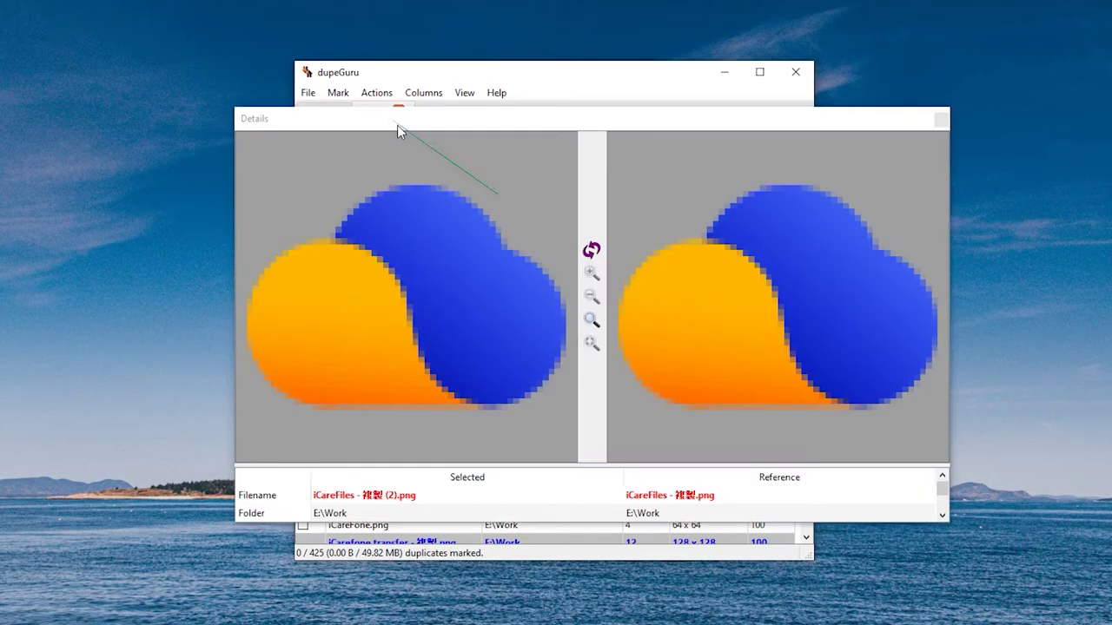
{"action": "left_click", "coordinate": [598, 326]}
{"action": "scroll", "coordinate": [414, 298], "scroll_direction": "up", "scroll_amount": 3}
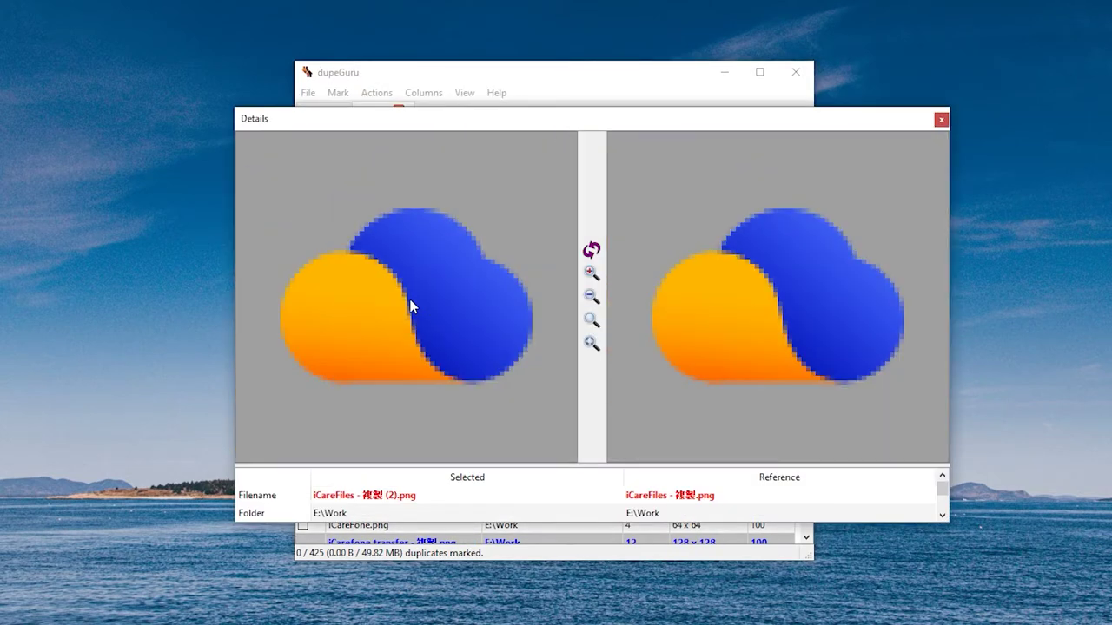
{"action": "scroll", "coordinate": [414, 298], "scroll_direction": "down", "scroll_amount": 3}
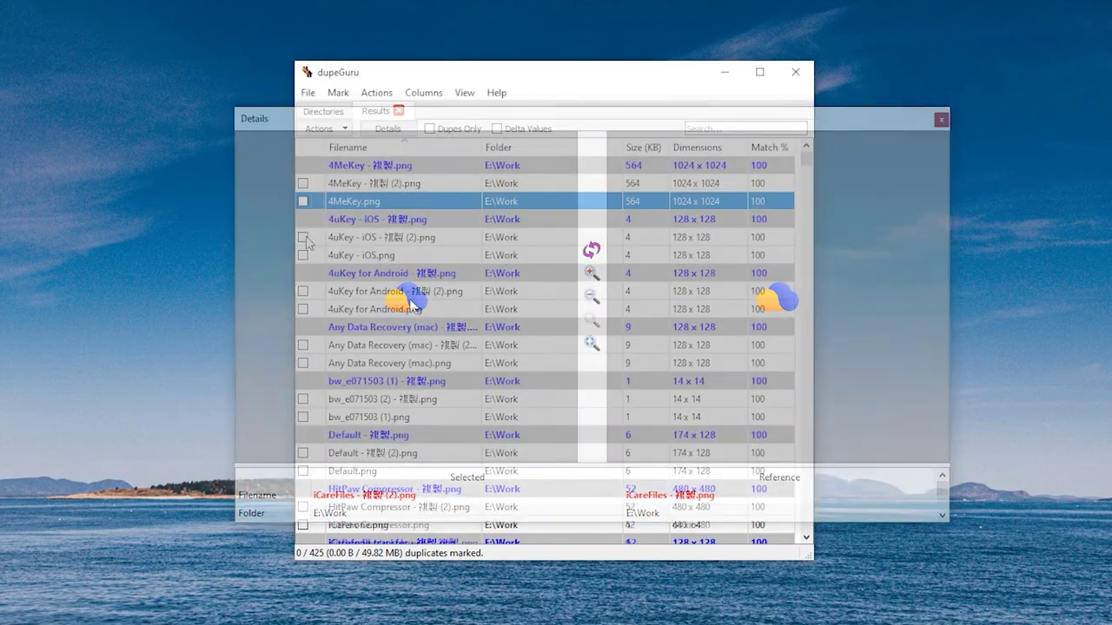
Step: Mark the (2) copies of 4uKey - iOS, 4uKey for Android and Any Data Recovery (mac), and remove them from the results
{"action": "left_click", "coordinate": [303, 237]}
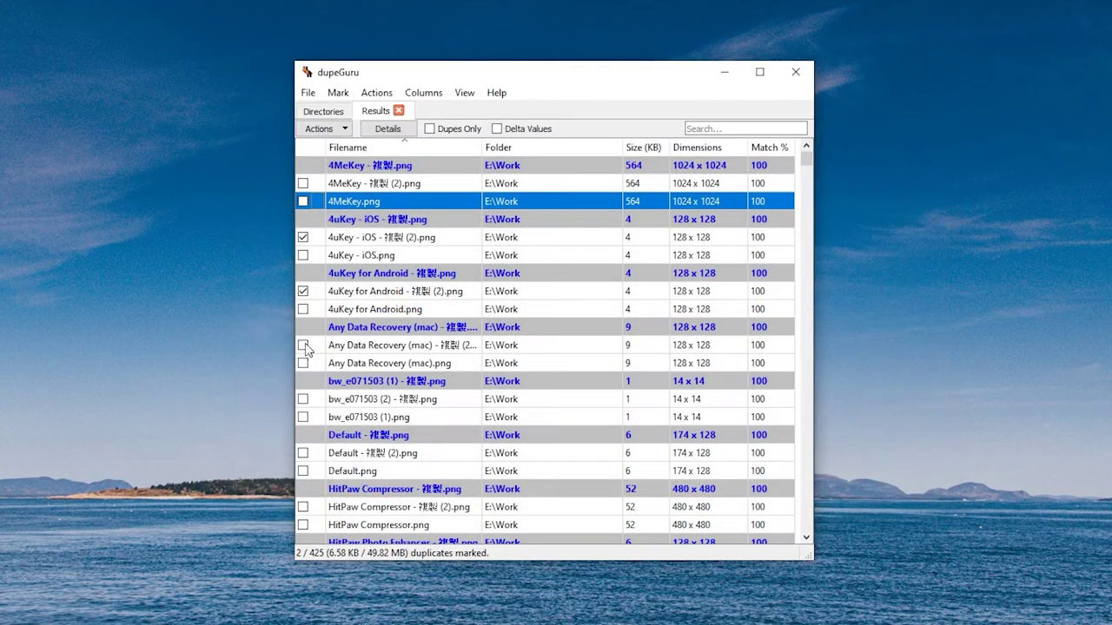
{"action": "left_click", "coordinate": [321, 128]}
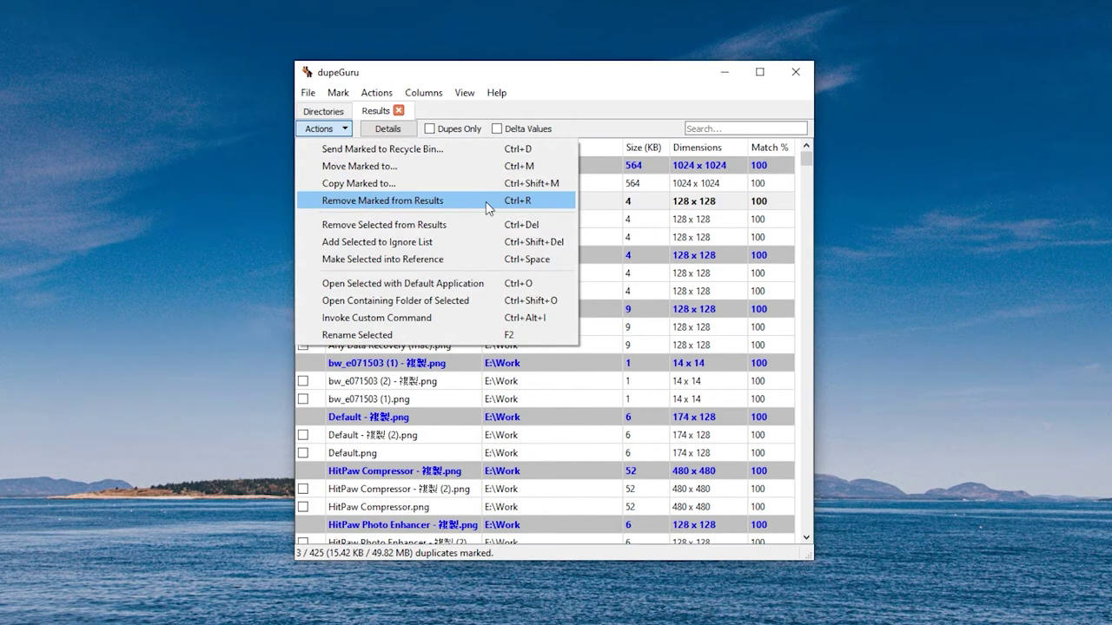
{"action": "left_click", "coordinate": [487, 203]}
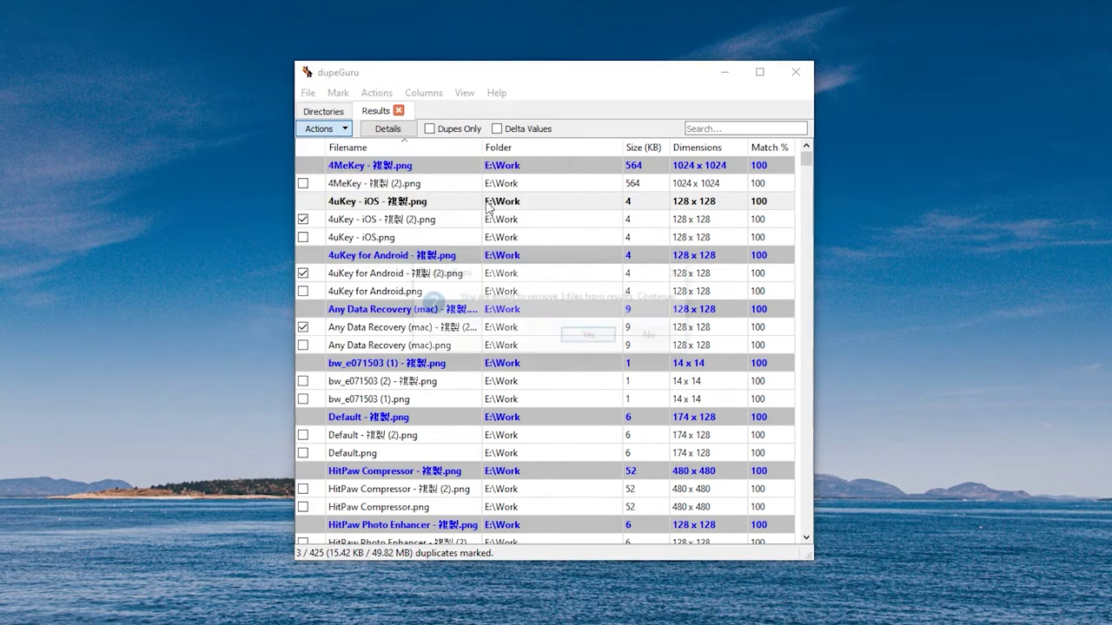
{"action": "left_click", "coordinate": [590, 336]}
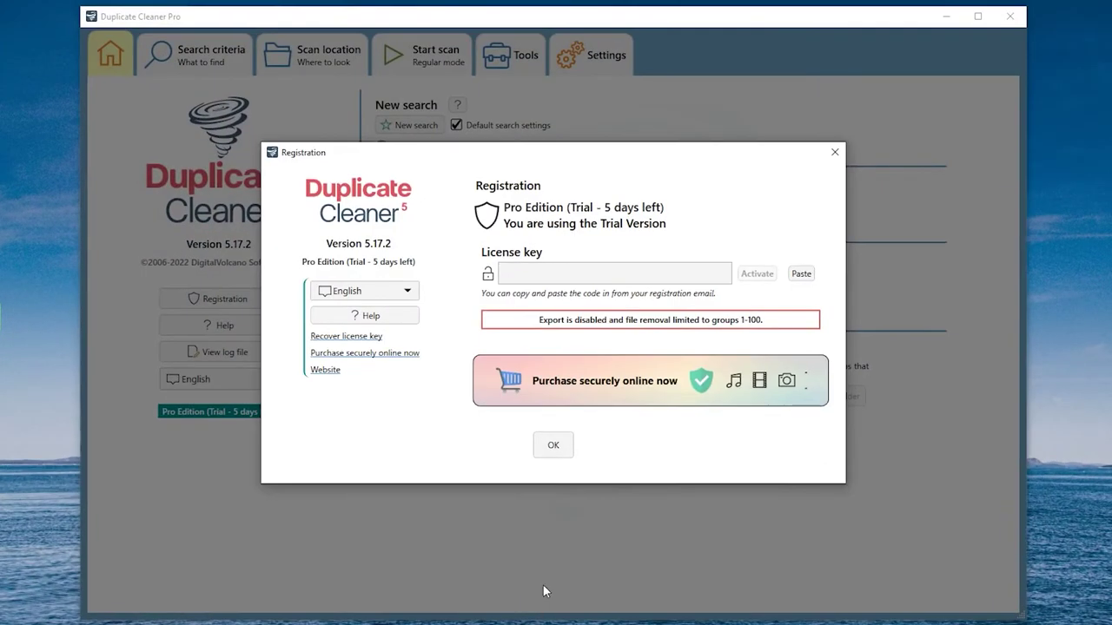
Step: Switch to Duplicate Cleaner Pro, dismiss the registration notice, and look over its search criteria, scan and settings pages
{"action": "left_click", "coordinate": [554, 446]}
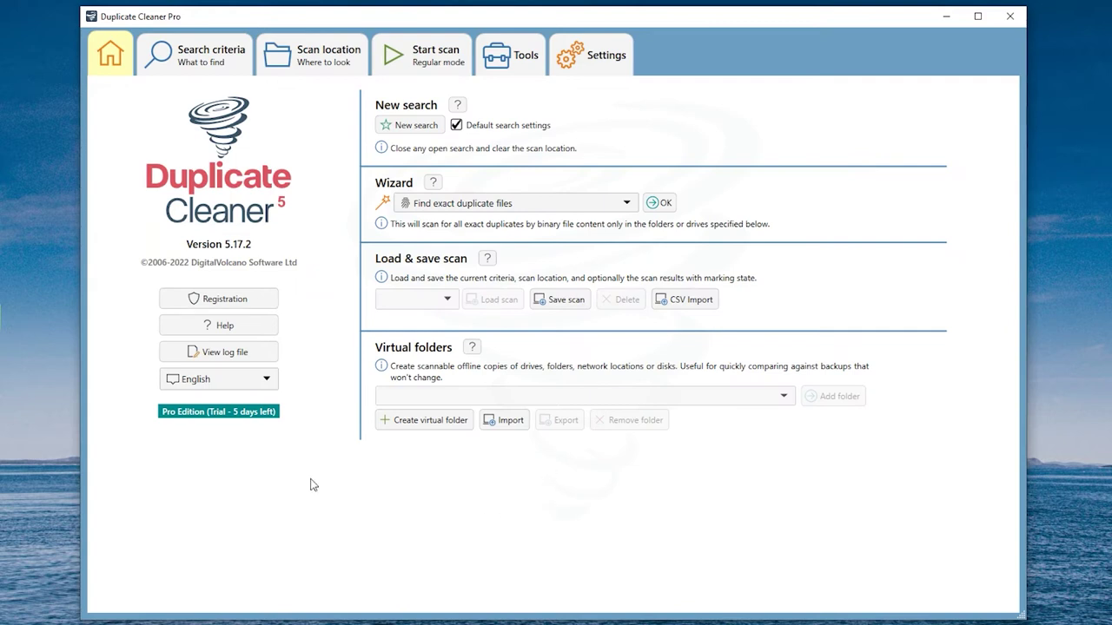
{"action": "left_click", "coordinate": [196, 63]}
{"action": "left_click", "coordinate": [430, 55]}
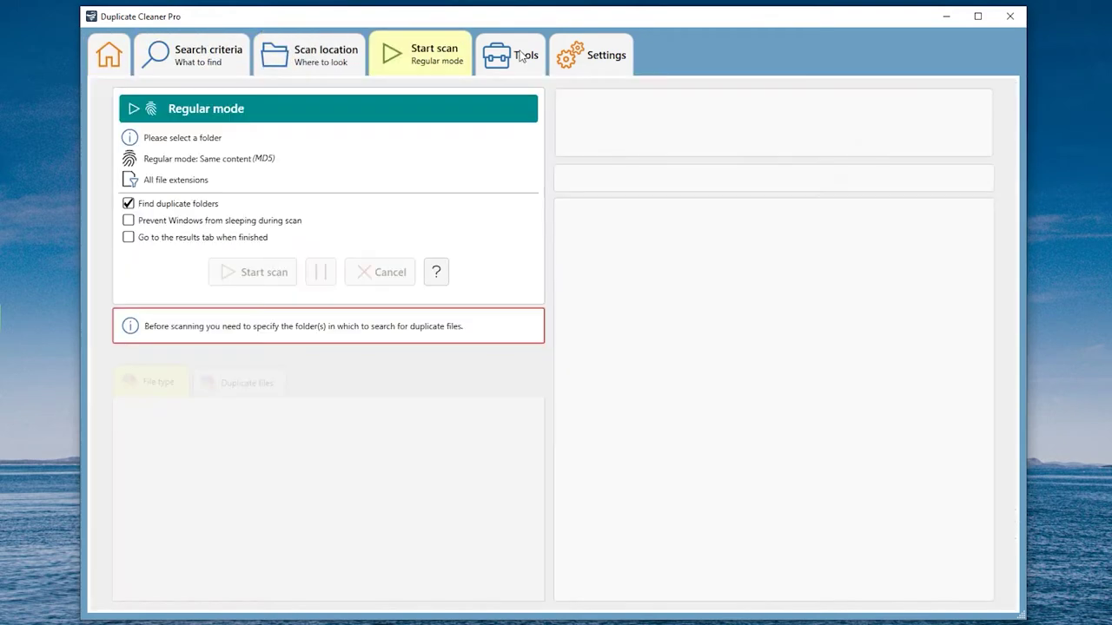
{"action": "left_click", "coordinate": [589, 57]}
{"action": "left_click", "coordinate": [104, 57]}
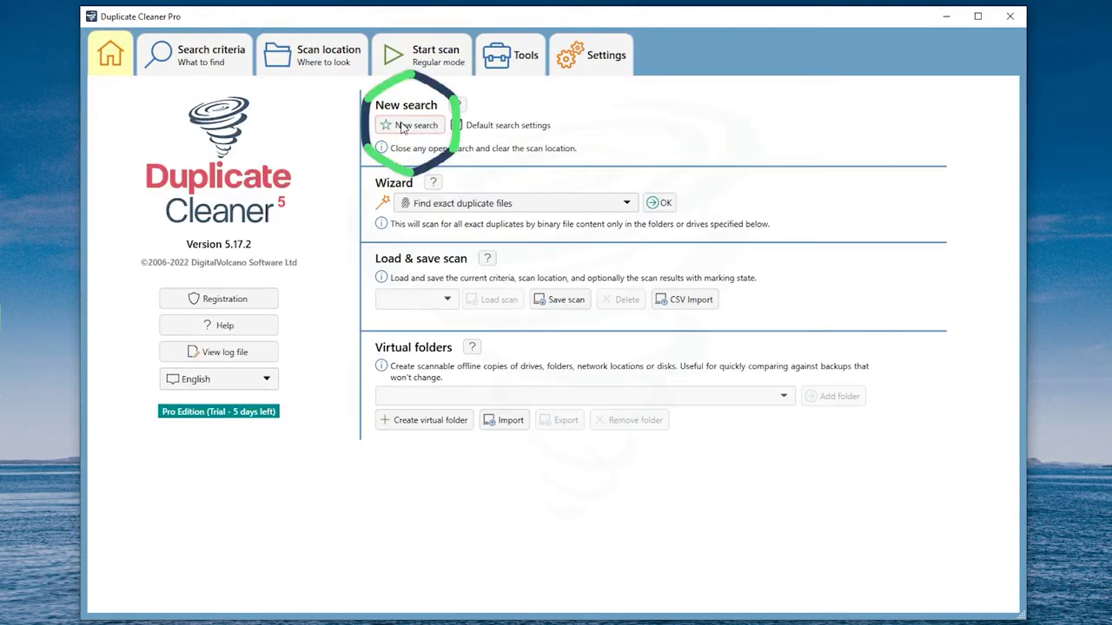
Step: Start a new search with default settings, review the search modes, and choose Image mode
{"action": "left_click", "coordinate": [416, 126]}
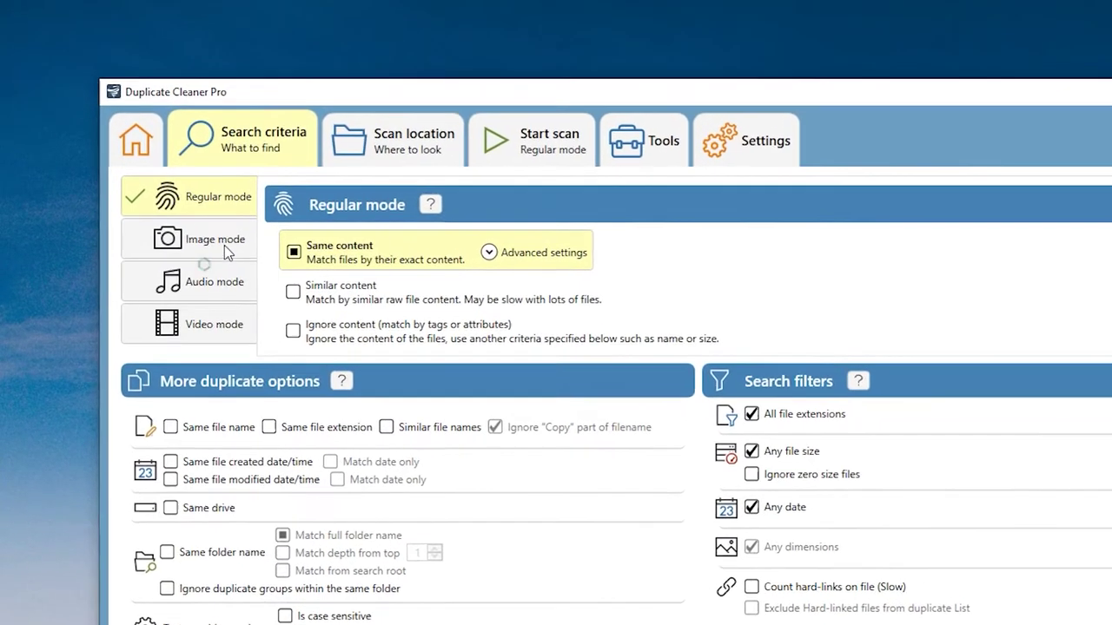
{"action": "left_click", "coordinate": [177, 136]}
{"action": "left_click", "coordinate": [181, 208]}
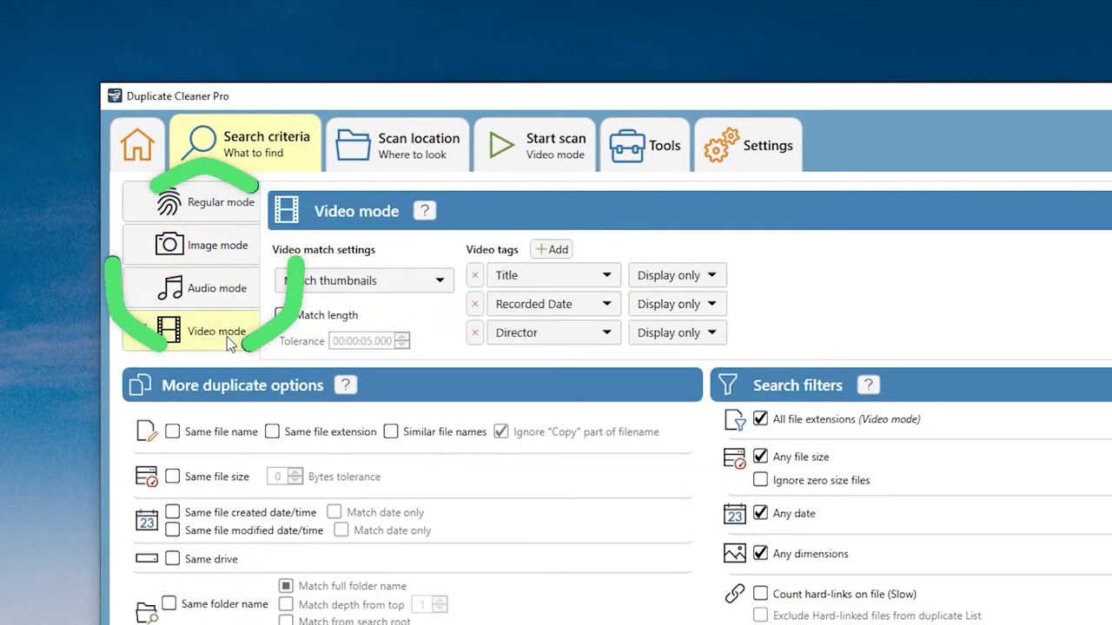
{"action": "left_click", "coordinate": [200, 245]}
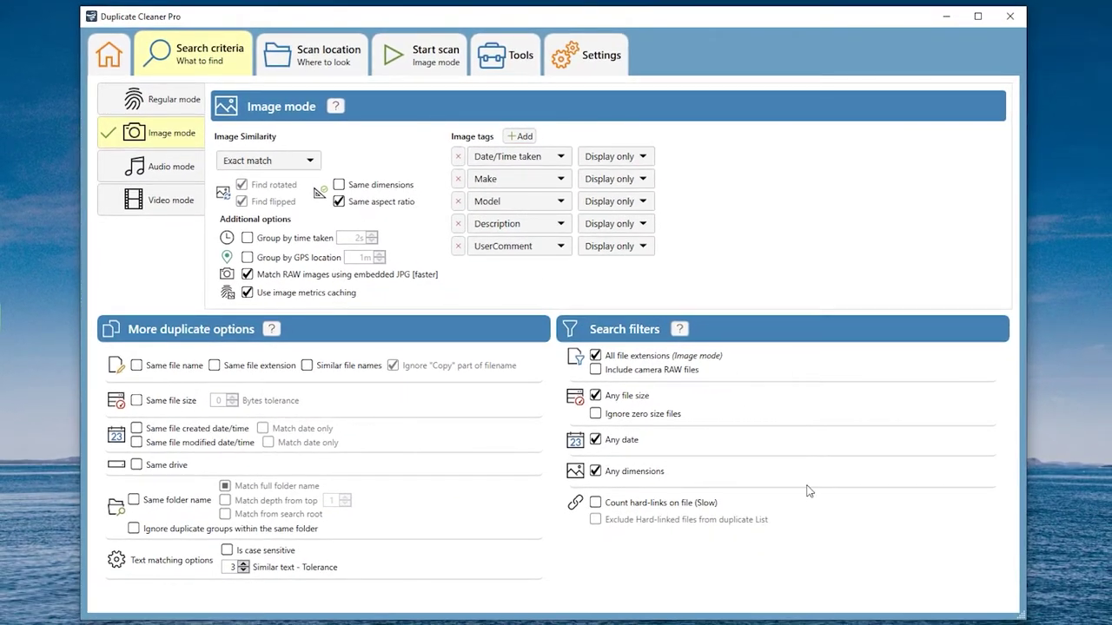
Step: Add the E:\Work folder to the folders to search and run the image scan
{"action": "left_click", "coordinate": [314, 54]}
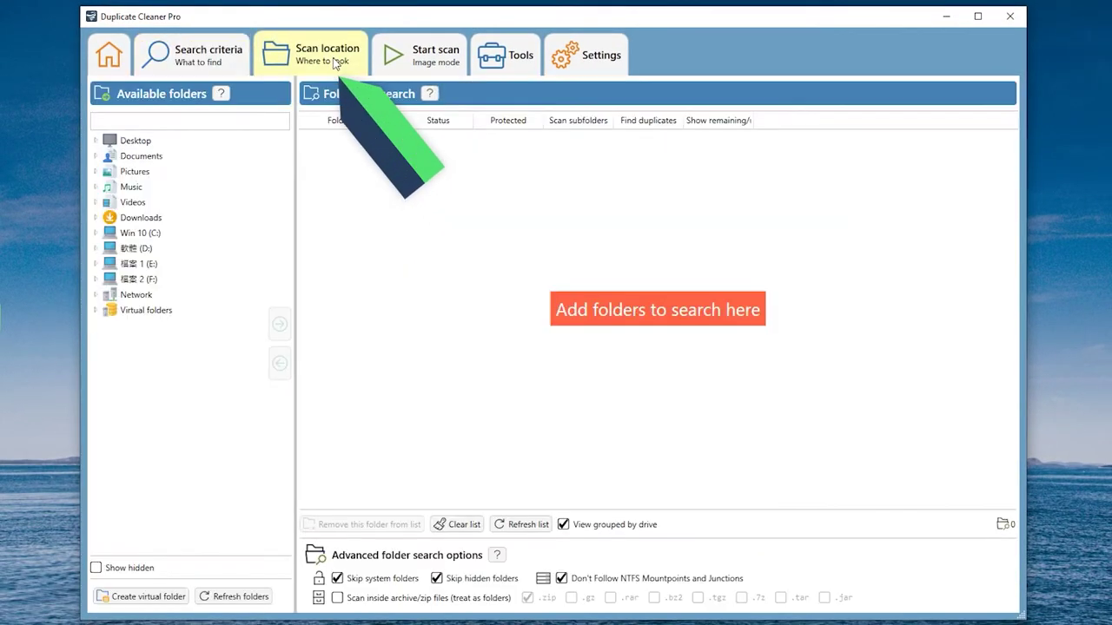
{"action": "double_click", "coordinate": [140, 263]}
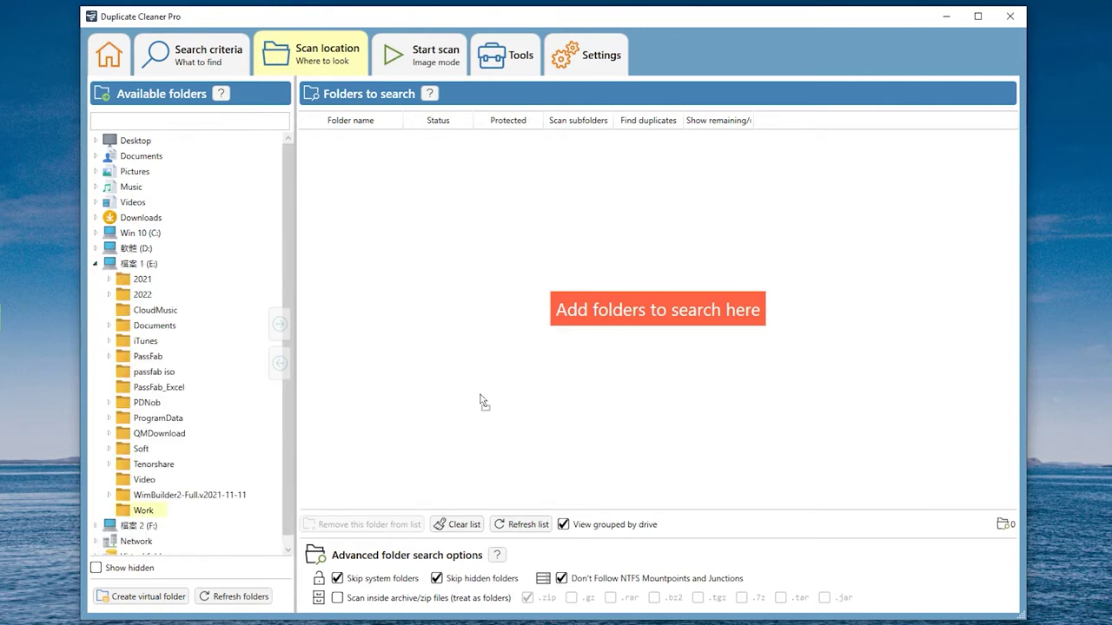
{"action": "left_click_drag", "start_coordinate": [681, 267], "coordinate": [680, 268]}
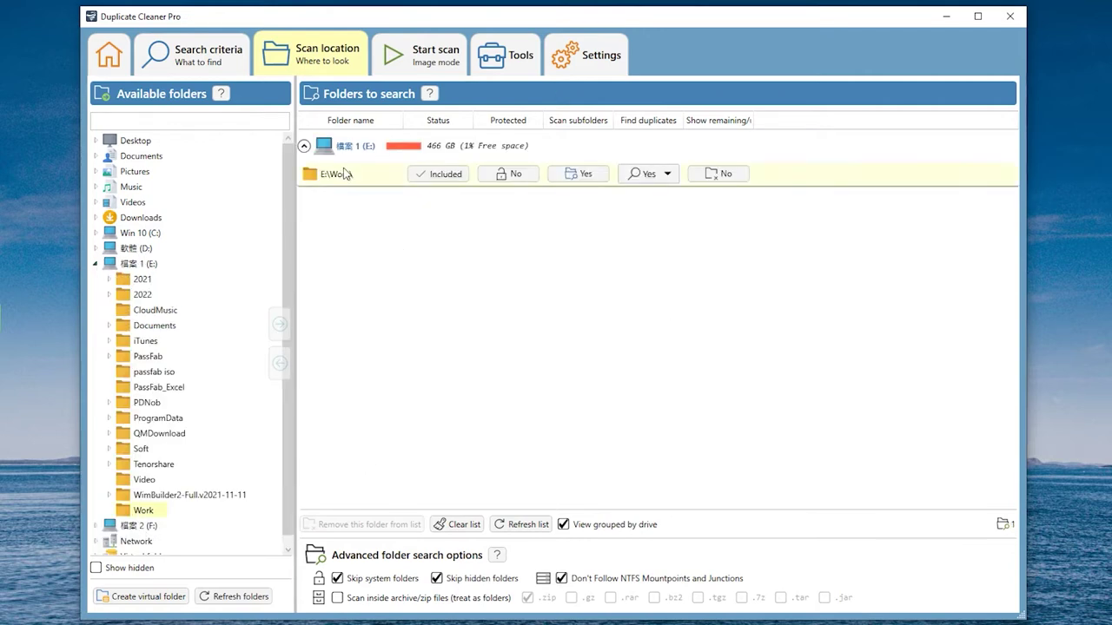
{"action": "left_click", "coordinate": [424, 54]}
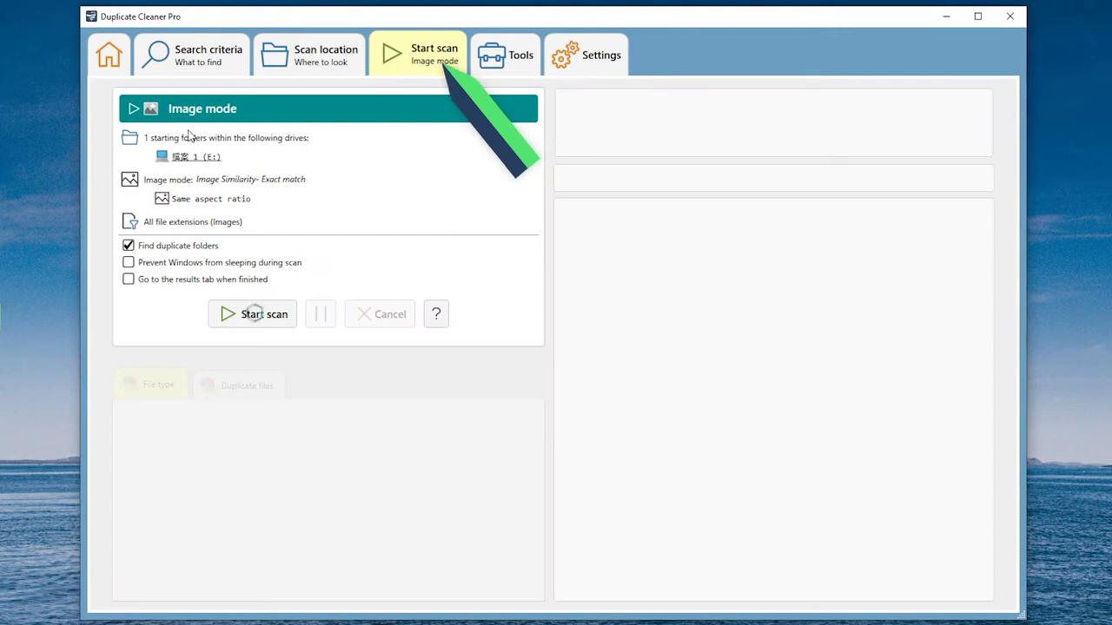
{"action": "left_click", "coordinate": [253, 315]}
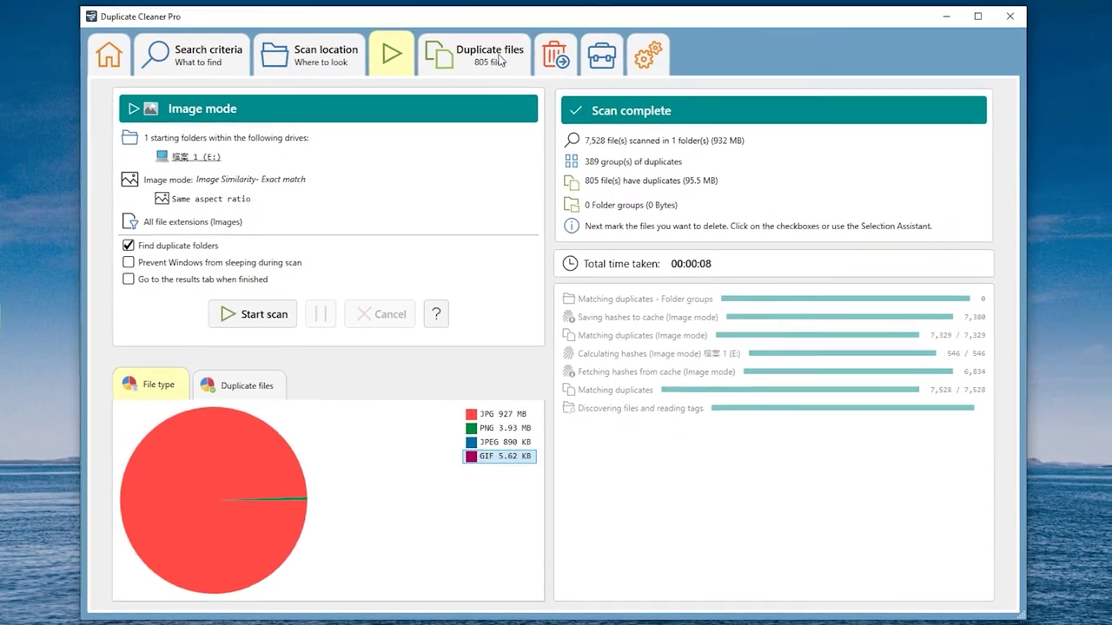
Step: Open the found duplicate files and examine the Selection Assistant's options for marking by group, text pattern and location
{"action": "left_click", "coordinate": [495, 57]}
{"action": "left_click", "coordinate": [259, 91]}
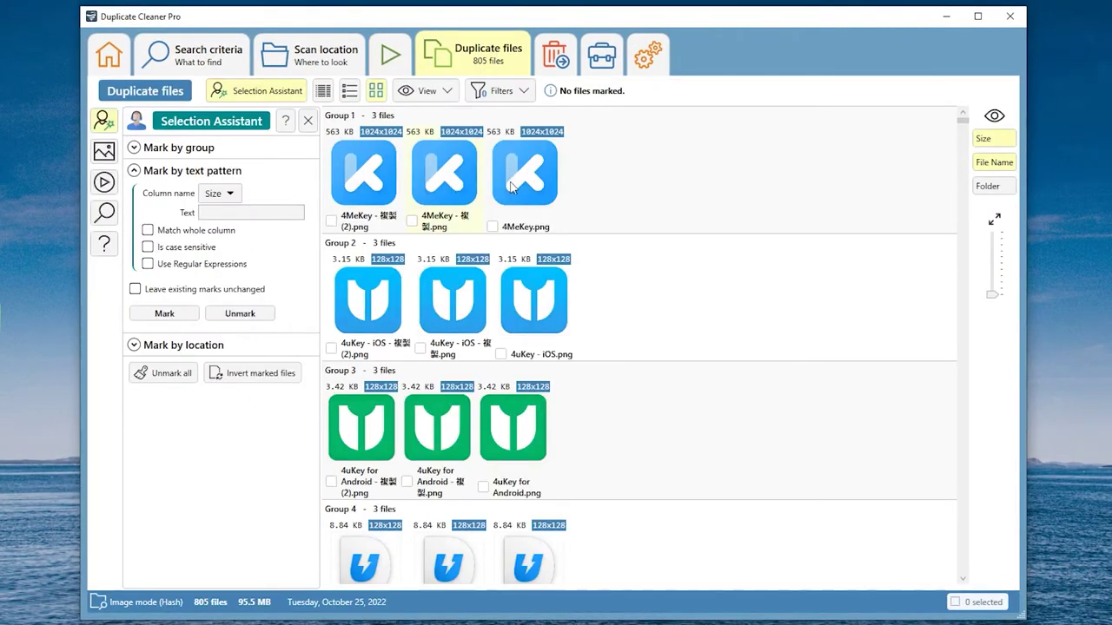
{"action": "left_click", "coordinate": [183, 172]}
{"action": "left_click", "coordinate": [184, 154]}
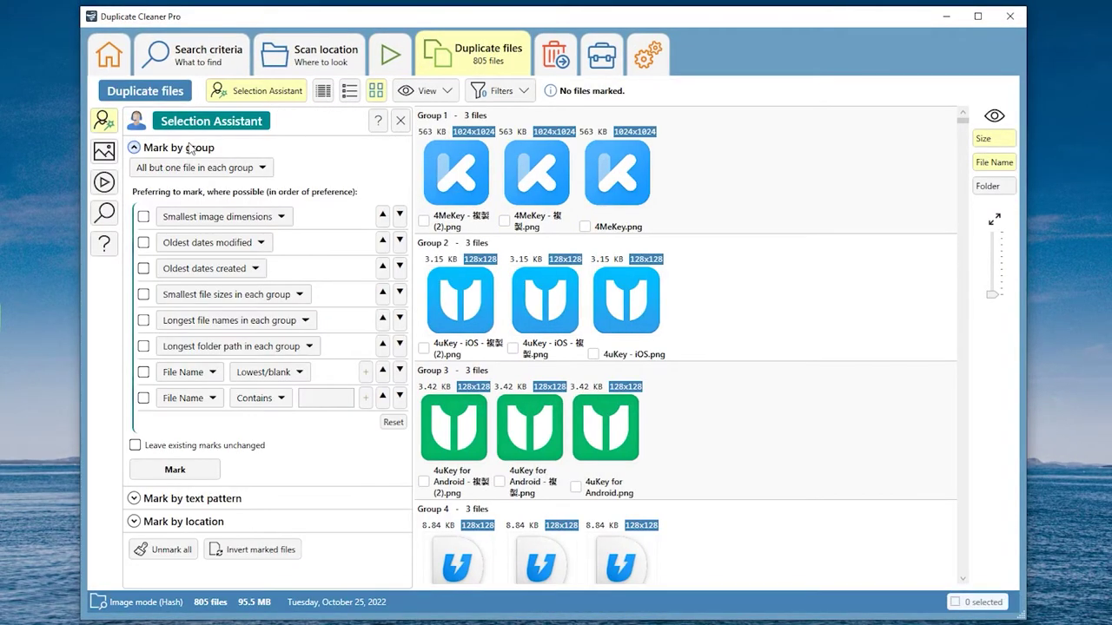
{"action": "left_click", "coordinate": [188, 148]}
{"action": "left_click", "coordinate": [189, 170]}
{"action": "left_click", "coordinate": [189, 170]}
{"action": "left_click", "coordinate": [193, 193]}
{"action": "left_click", "coordinate": [193, 194]}
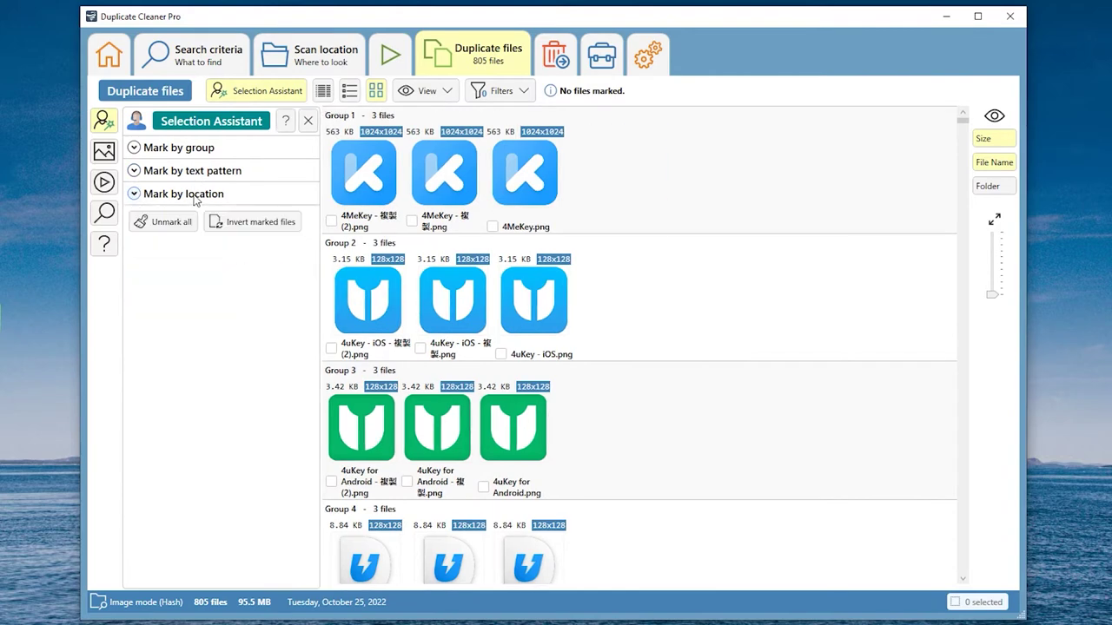
Step: Preview the 4MeKey images in Group 1 and mark the two 複製 copies, leaving 4MeKey.png unmarked
{"action": "left_click_drag", "start_coordinate": [964, 129], "coordinate": [971, 351]}
{"action": "double_click", "coordinate": [373, 172]}
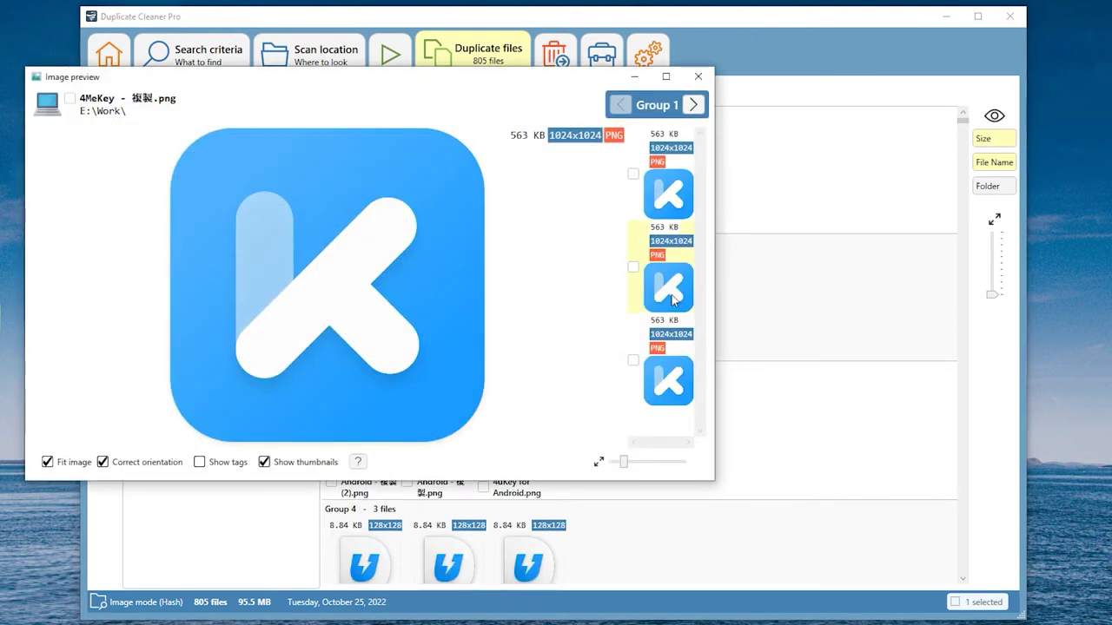
{"action": "left_click", "coordinate": [632, 269]}
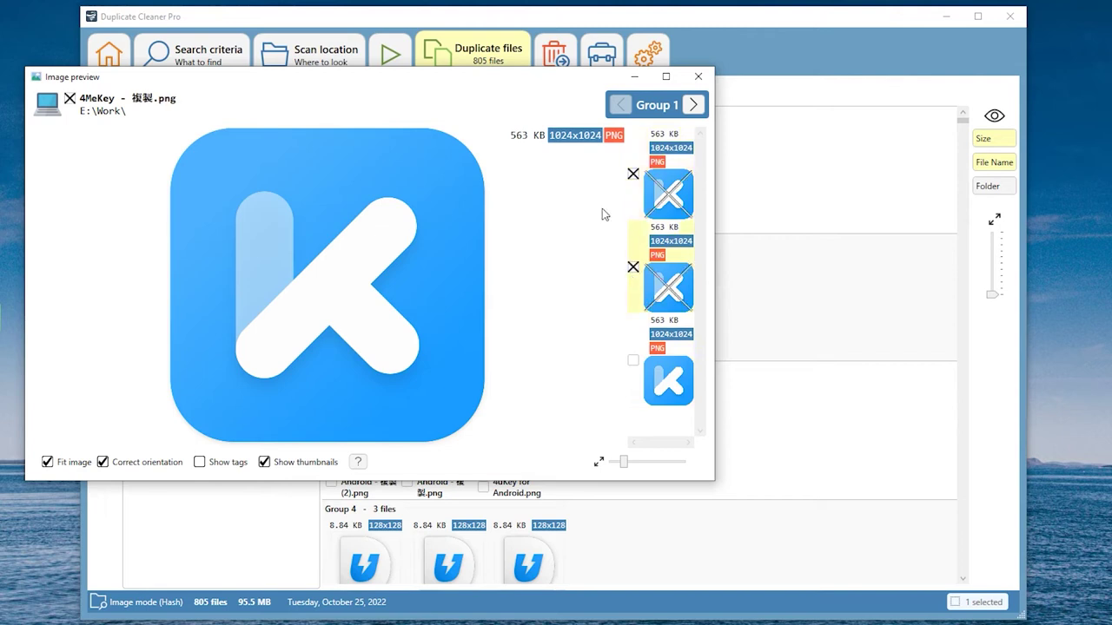
Step: Close the image preview, review the move, rename and export options, and delete the marked files to the Recycle Bin
{"action": "left_click", "coordinate": [700, 76]}
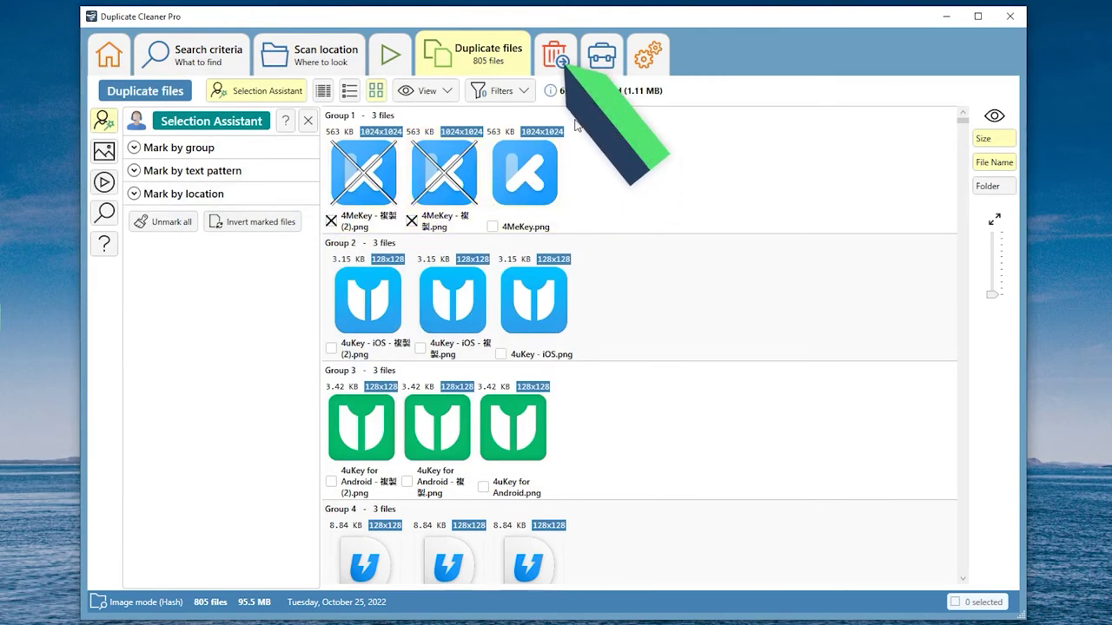
{"action": "left_click", "coordinate": [556, 55]}
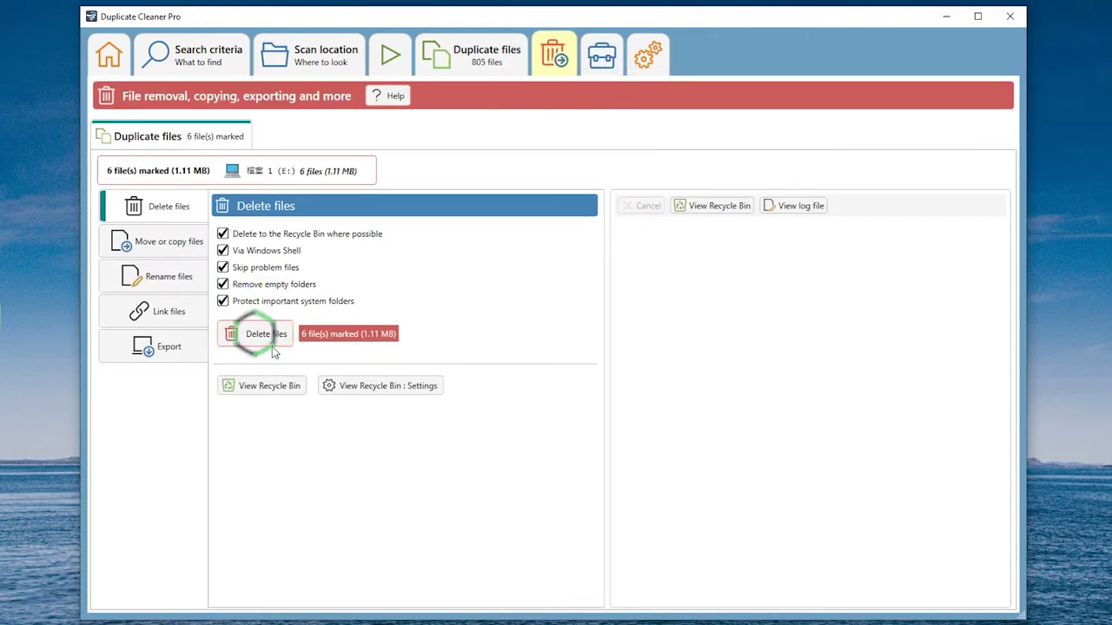
{"action": "left_click", "coordinate": [160, 250]}
{"action": "left_click", "coordinate": [177, 291]}
{"action": "left_click", "coordinate": [183, 350]}
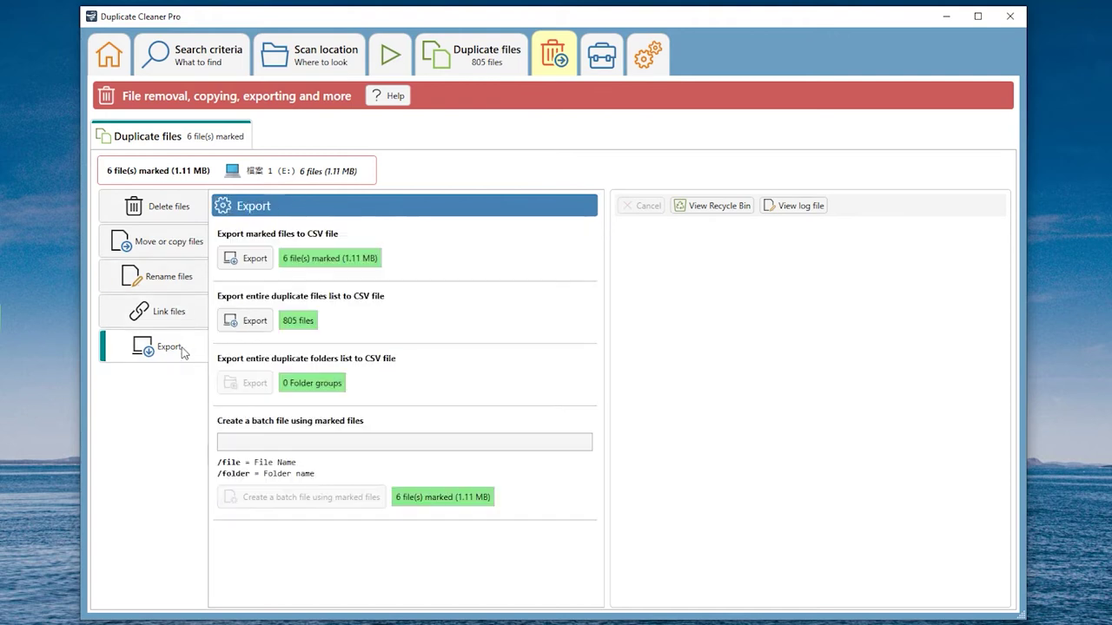
{"action": "left_click", "coordinate": [178, 213]}
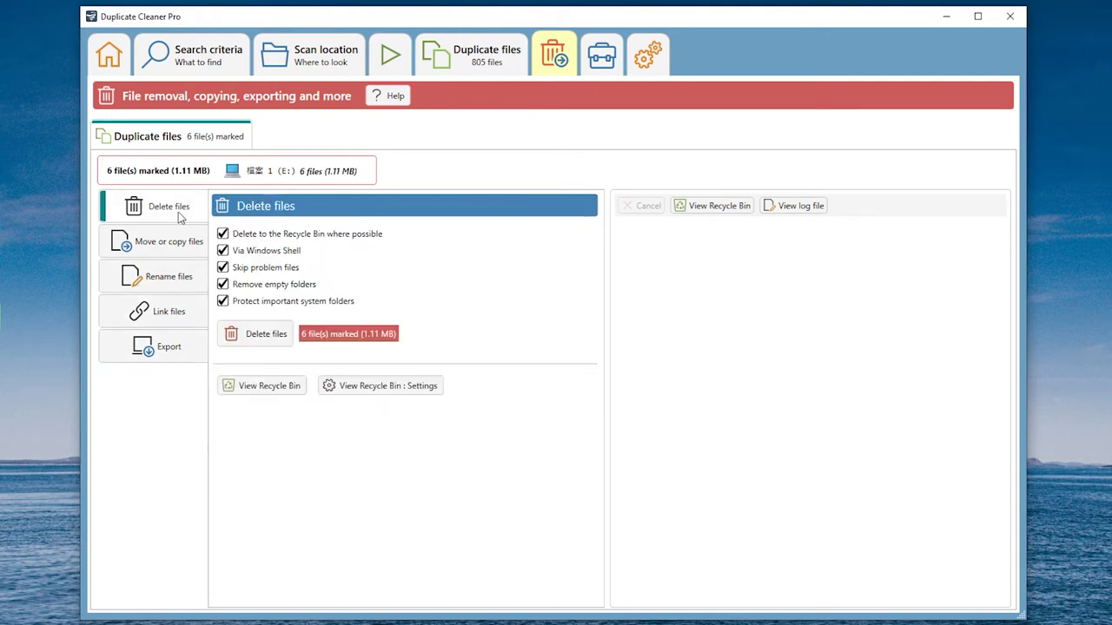
{"action": "left_click", "coordinate": [265, 336]}
{"action": "left_click", "coordinate": [575, 359]}
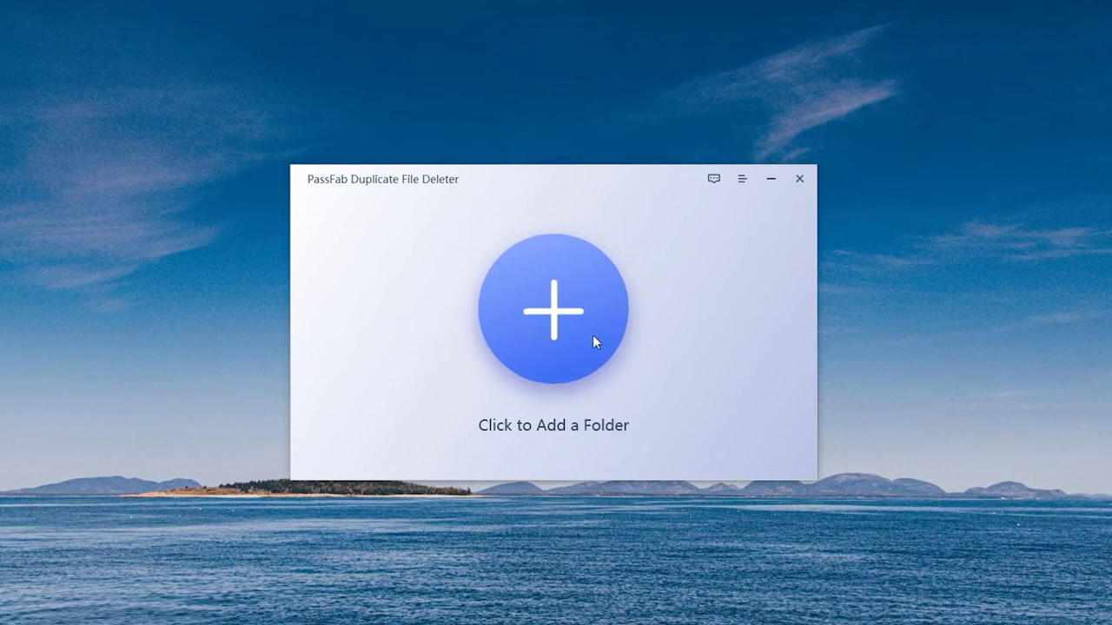
Step: Switch to PassFab Duplicate File Deleter and add the Work folder on drive E: as the scan location
{"action": "left_click", "coordinate": [556, 323]}
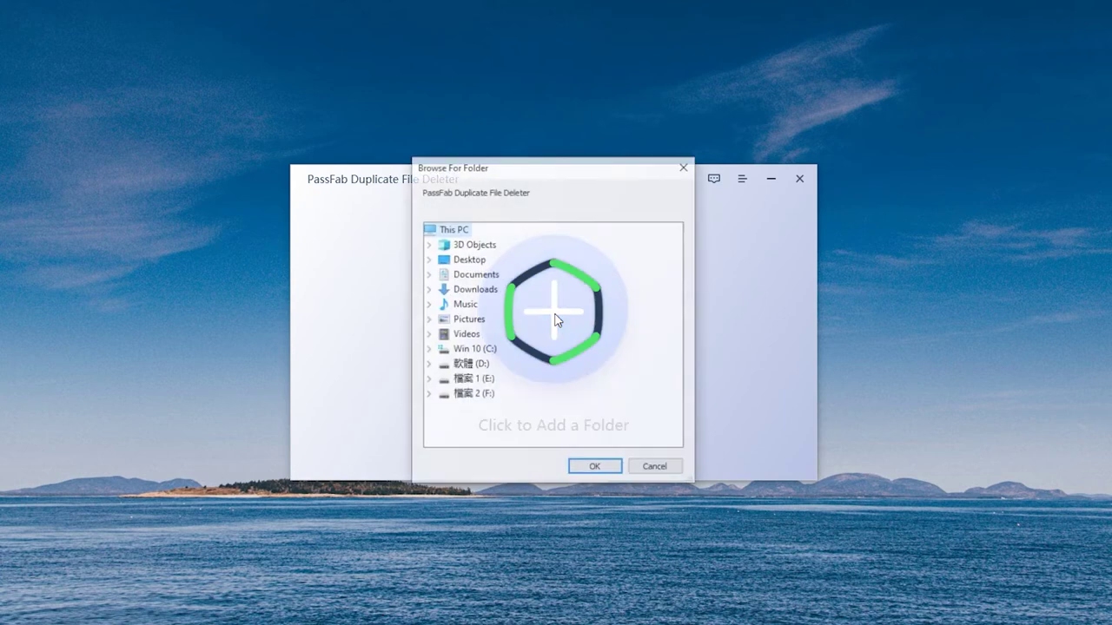
{"action": "left_click", "coordinate": [429, 385]}
{"action": "scroll", "coordinate": [508, 350], "scroll_direction": "down", "scroll_amount": 4}
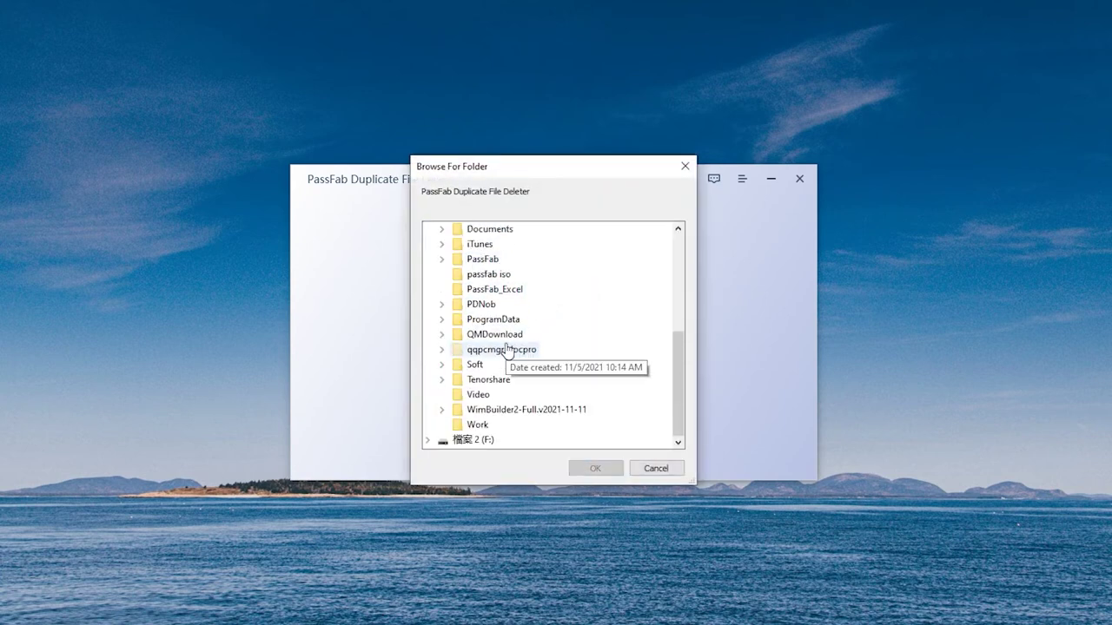
{"action": "left_click", "coordinate": [469, 426]}
{"action": "left_click", "coordinate": [593, 468]}
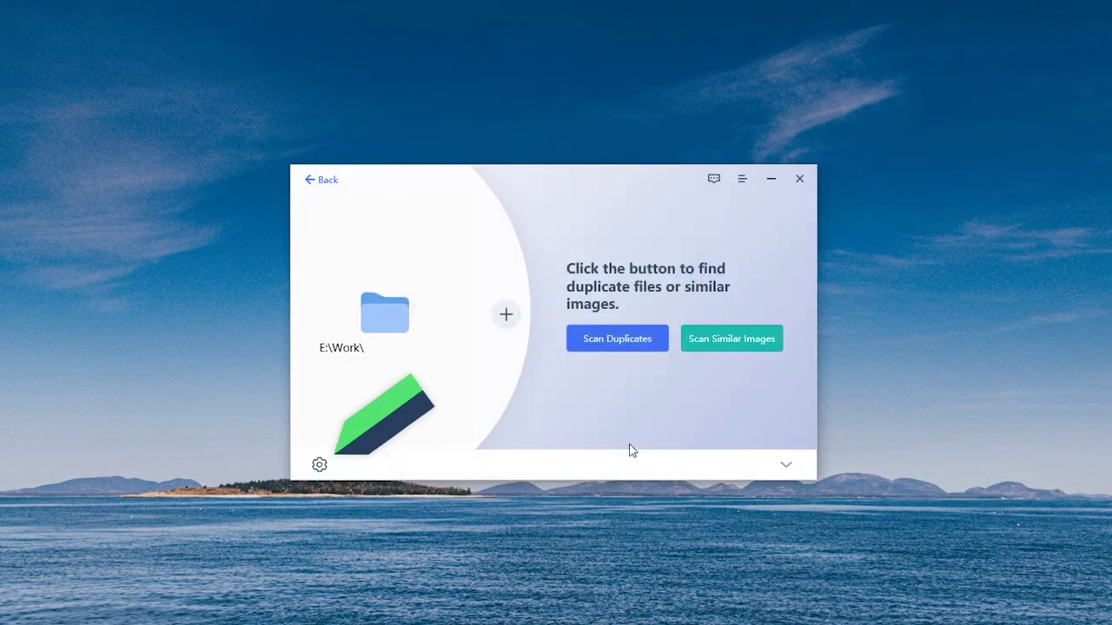
Step: Review the General, Ignore scan and Duplicate files settings, and scan the folder for similar images
{"action": "left_click", "coordinate": [319, 464]}
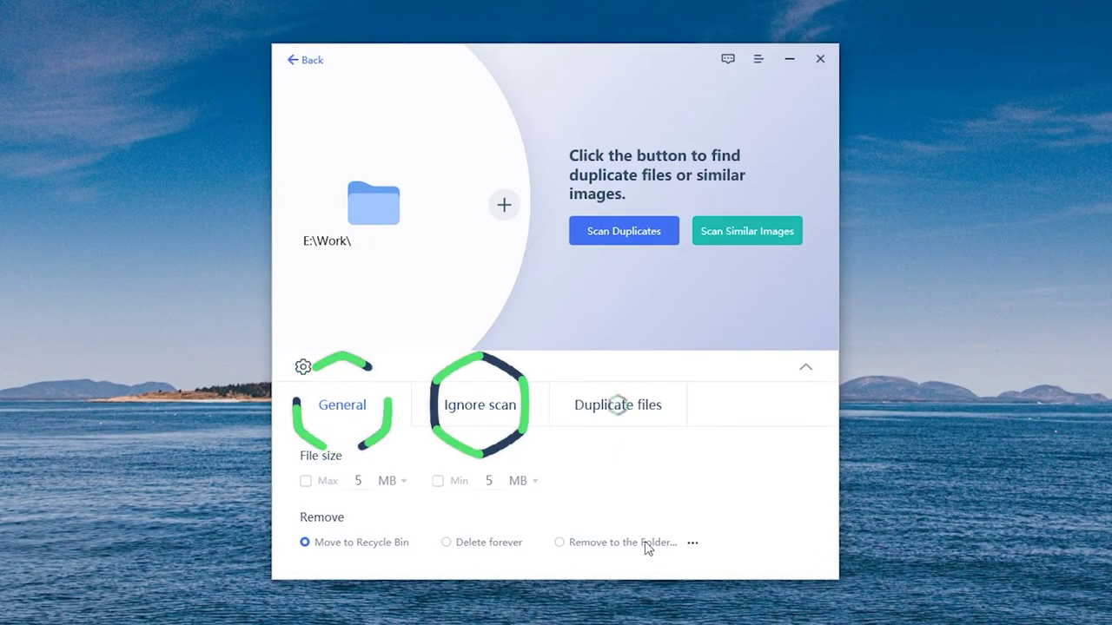
{"action": "left_click", "coordinate": [505, 413]}
{"action": "left_click", "coordinate": [608, 417]}
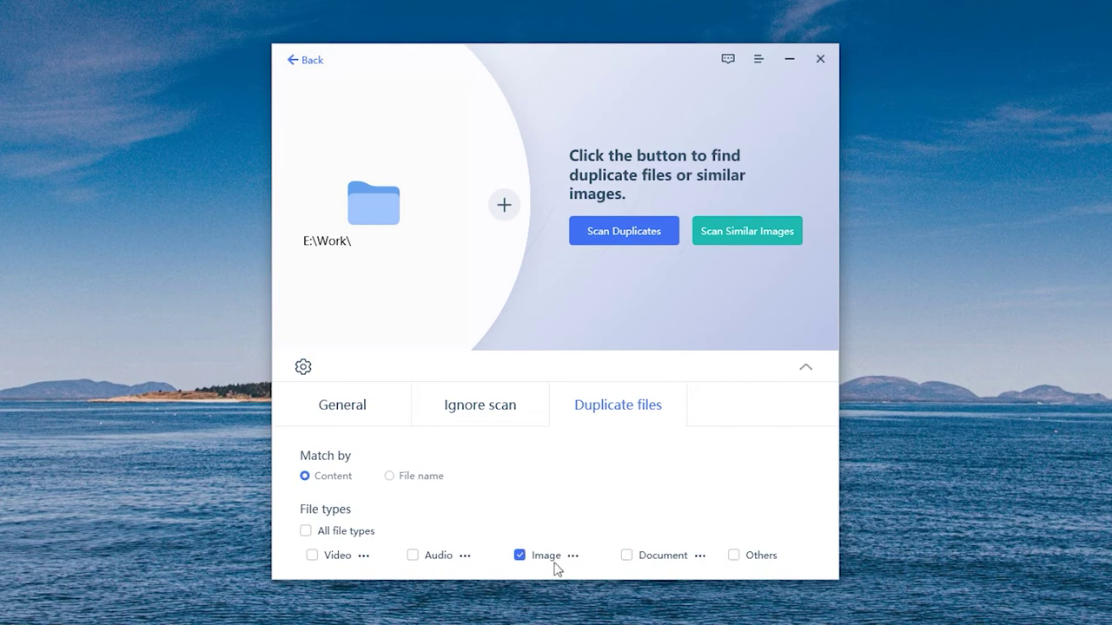
{"action": "left_click", "coordinate": [793, 235]}
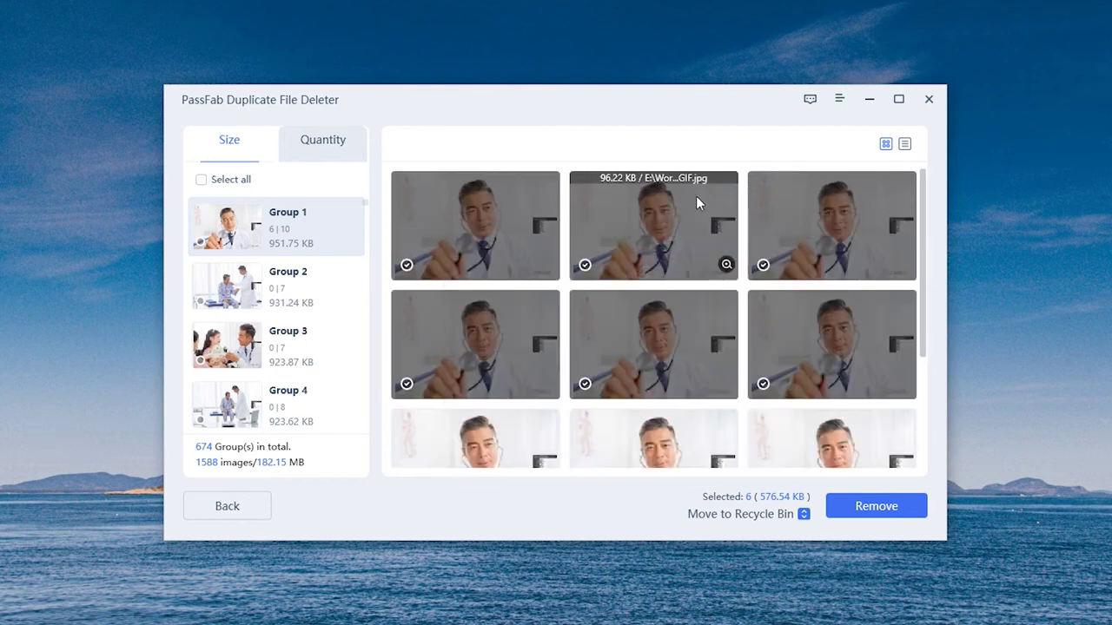
Step: Preview the similar doctor pictures in Group 1 at a larger size
{"action": "left_click", "coordinate": [716, 226]}
{"action": "mouse_move", "coordinate": [734, 275]}
{"action": "left_click", "coordinate": [678, 248]}
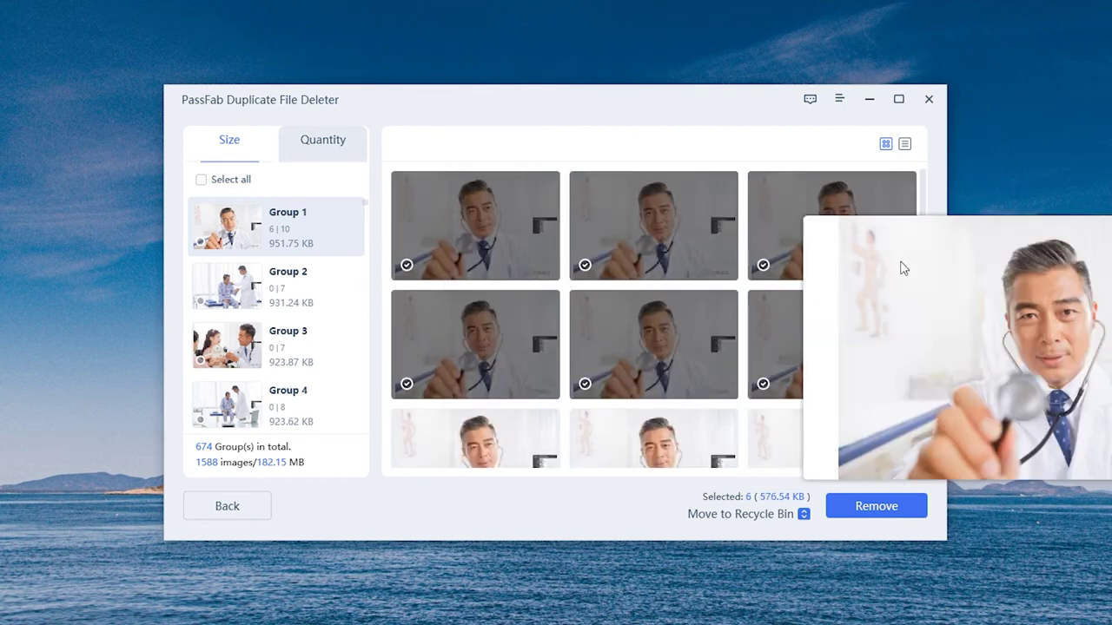
Step: Mark the first two images in Group 2 and move all selected similar images to the Recycle Bin
{"action": "left_click", "coordinate": [339, 291]}
{"action": "left_click", "coordinate": [511, 231]}
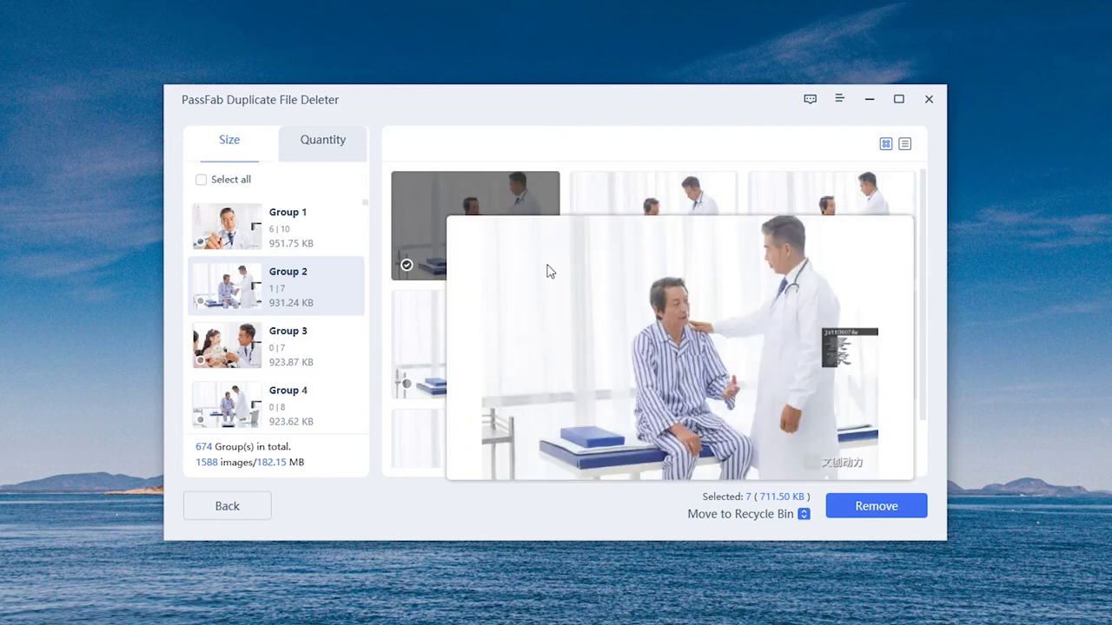
{"action": "left_click", "coordinate": [657, 210]}
{"action": "mouse_move", "coordinate": [725, 264]}
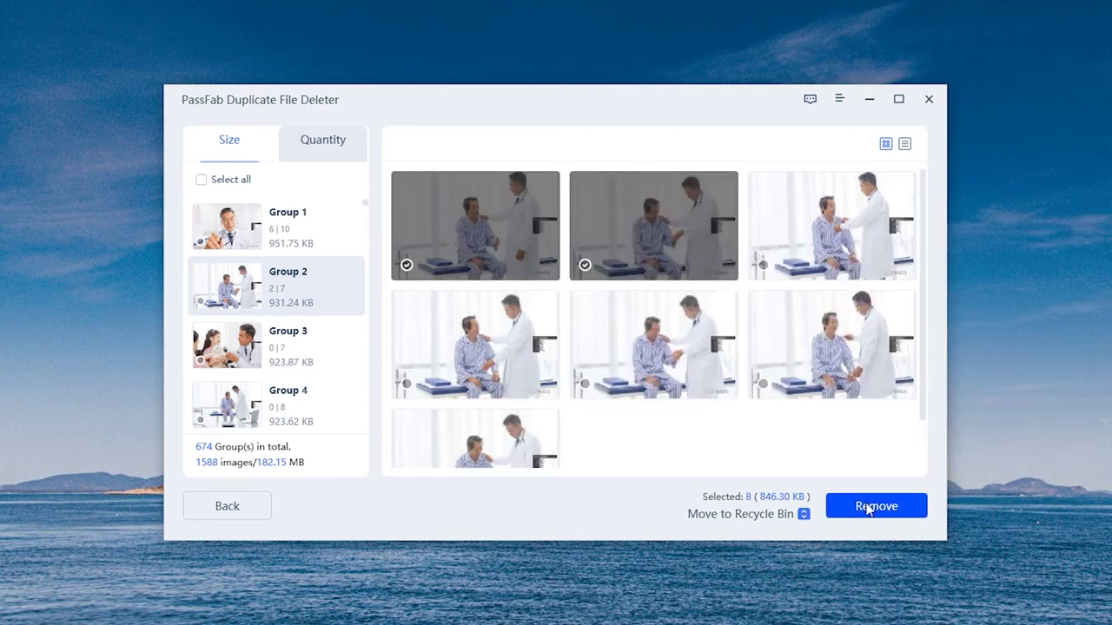
{"action": "left_click", "coordinate": [911, 513]}
{"action": "left_click", "coordinate": [599, 369]}
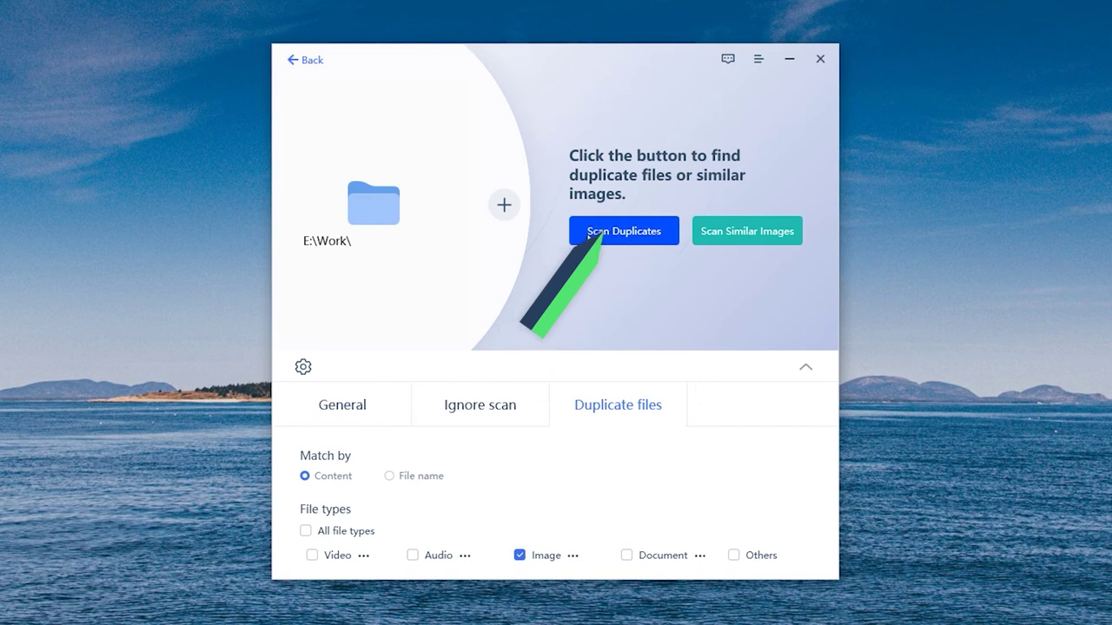
Step: Scan E:\Work for duplicates and preview the files in several of the largest image groups
{"action": "left_click", "coordinate": [646, 237]}
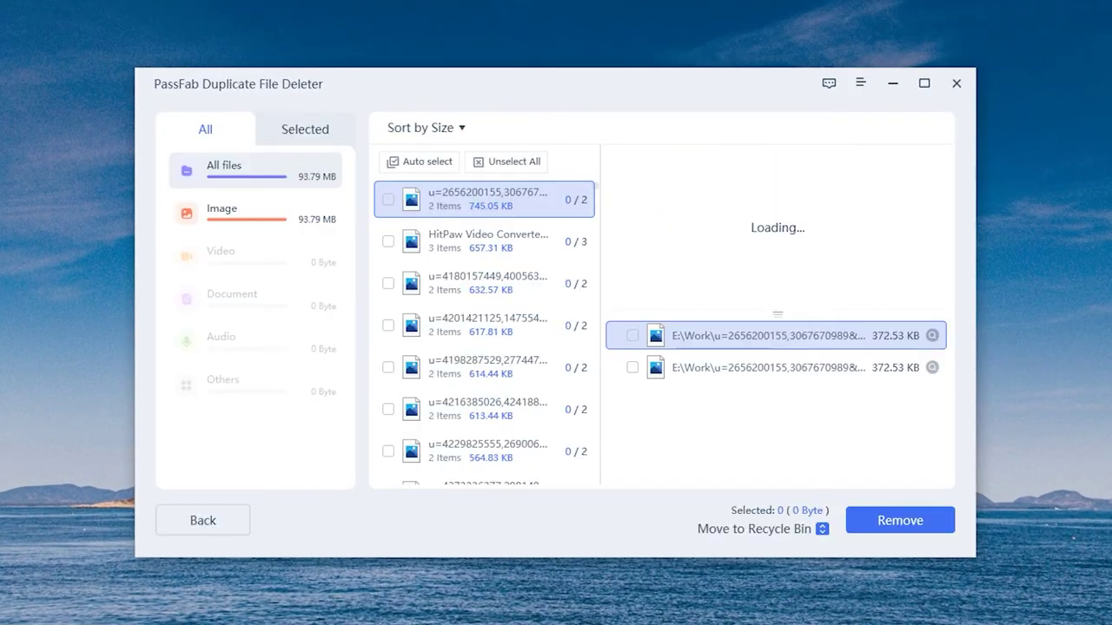
{"action": "left_click", "coordinate": [304, 220]}
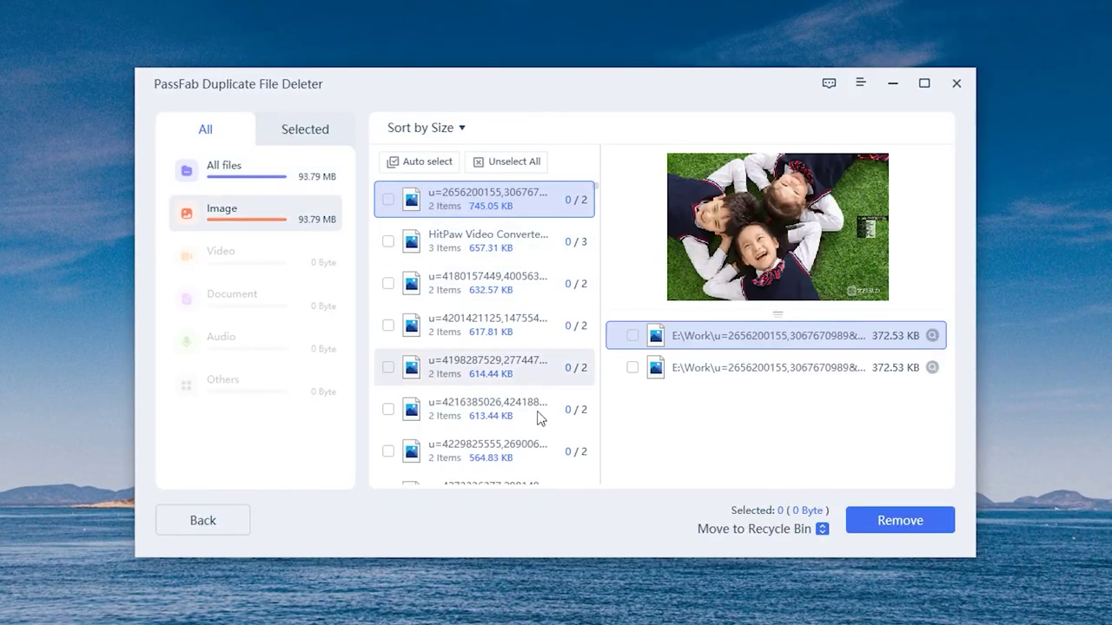
{"action": "left_click", "coordinate": [521, 238]}
{"action": "left_click", "coordinate": [516, 283]}
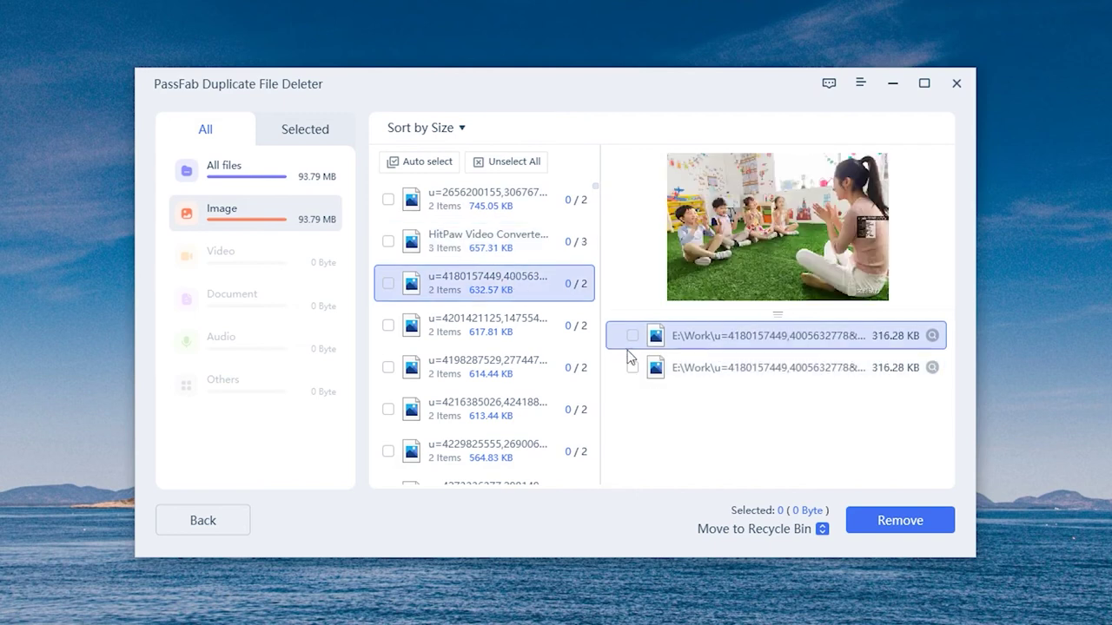
{"action": "left_click", "coordinate": [477, 328]}
{"action": "left_click", "coordinate": [508, 374]}
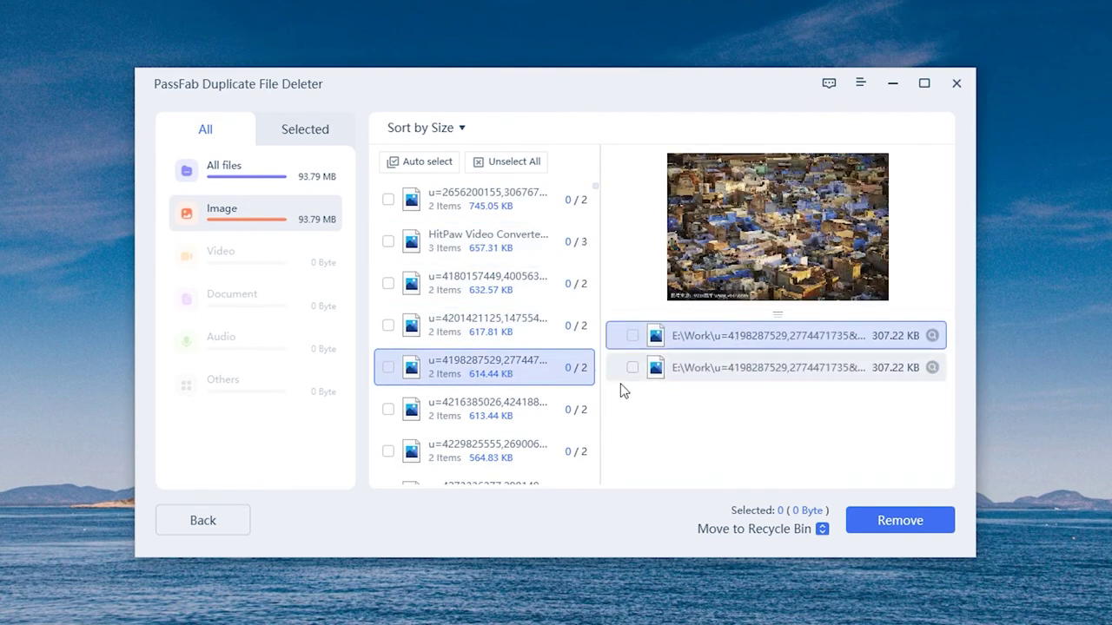
{"action": "left_click", "coordinate": [538, 407]}
{"action": "scroll", "coordinate": [534, 390], "scroll_direction": "down", "scroll_amount": 3}
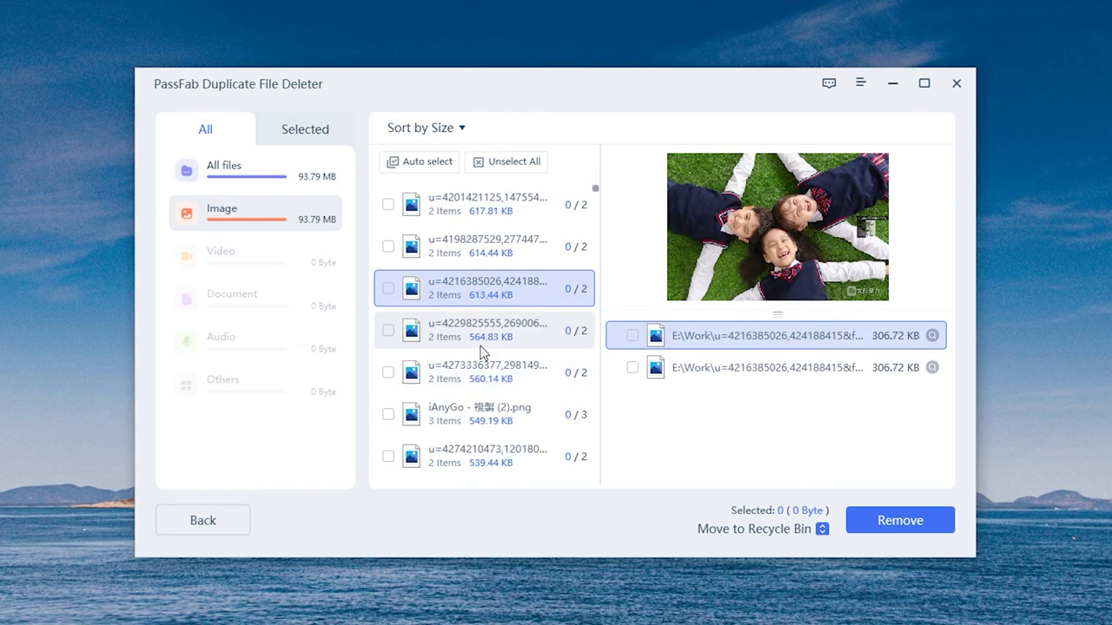
{"action": "left_click", "coordinate": [521, 330]}
{"action": "left_click", "coordinate": [632, 367]}
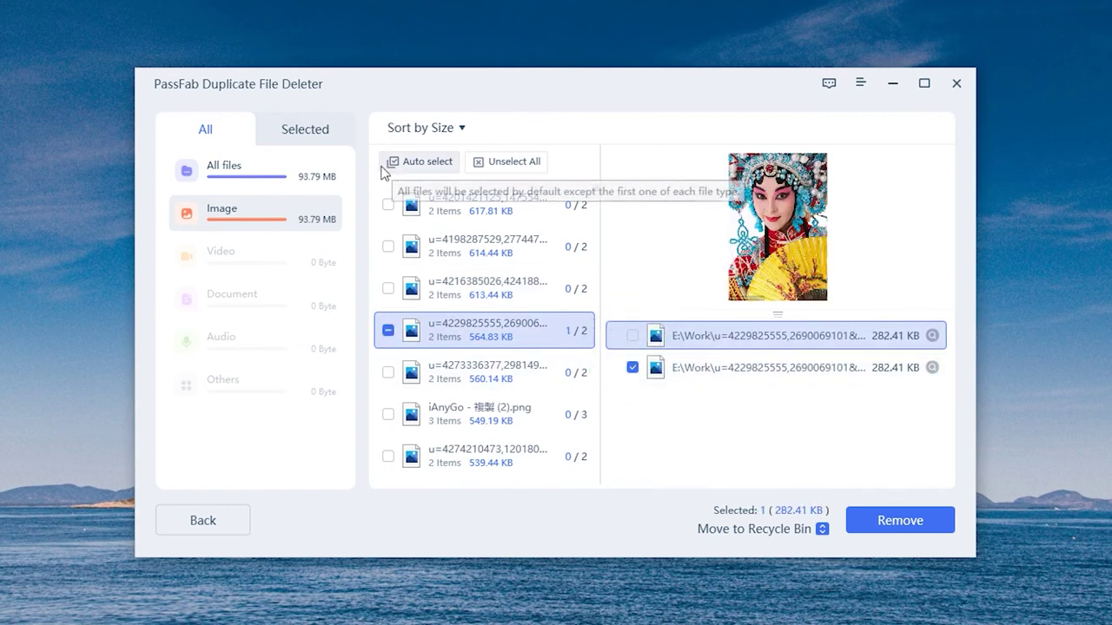
{"action": "left_click", "coordinate": [426, 162]}
Step: Check which copies the automatic selection marked in several groups, including iAnyGo and the first group in the list
{"action": "left_click", "coordinate": [486, 372]}
{"action": "left_click", "coordinate": [492, 412]}
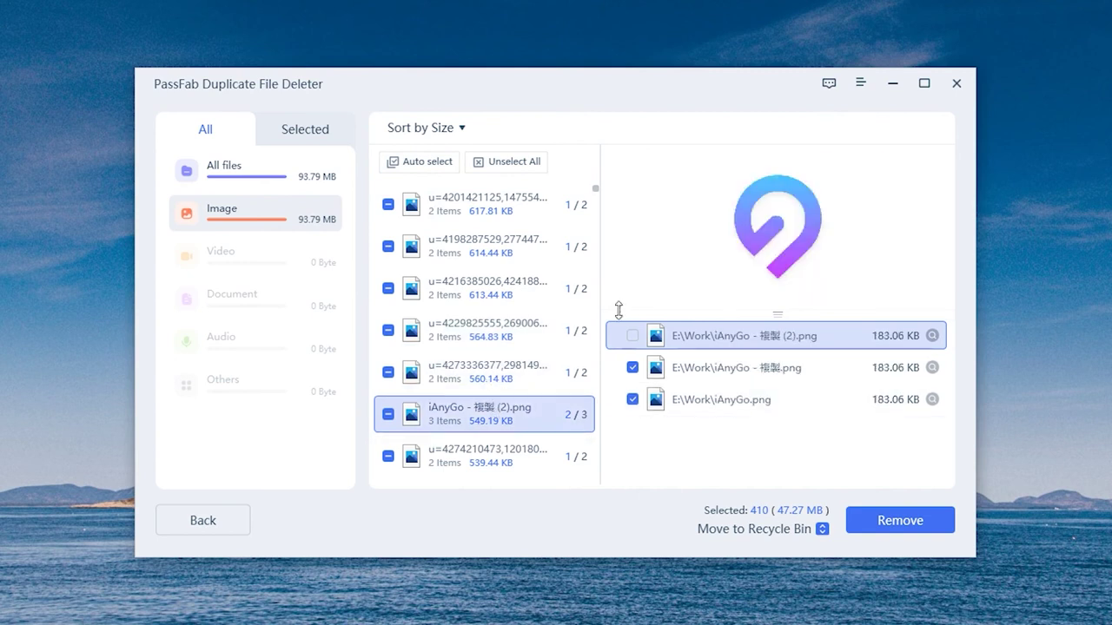
{"action": "left_click", "coordinate": [519, 217]}
{"action": "scroll", "coordinate": [517, 215], "scroll_direction": "up", "scroll_amount": 2}
{"action": "left_click", "coordinate": [509, 207]}
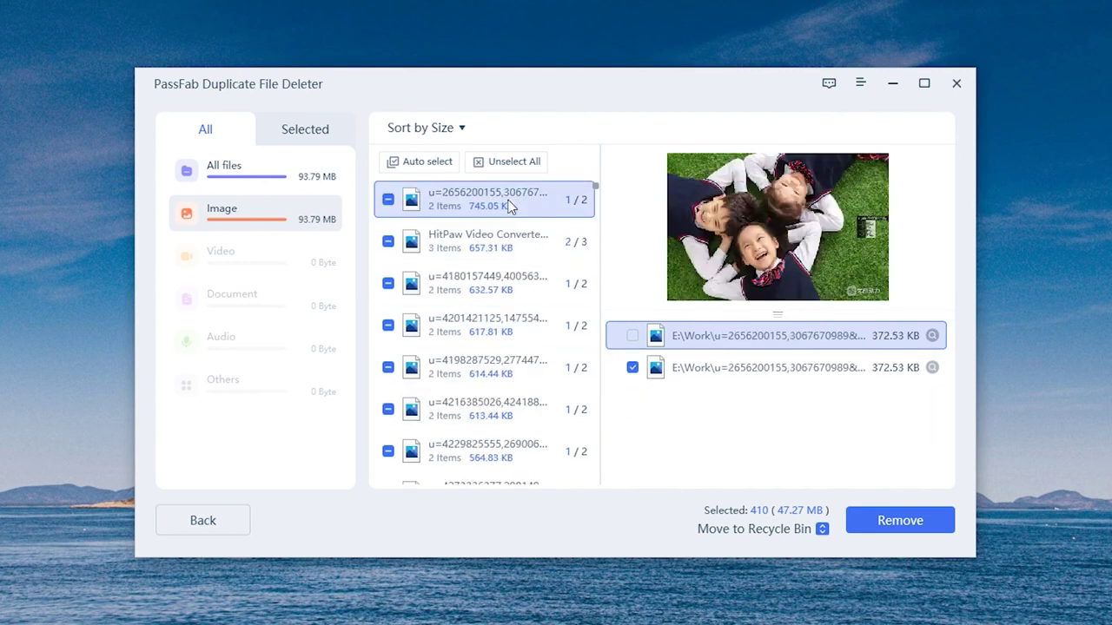
Step: Clear and redo the automatic selection of duplicates, and remove the selected files to the Recycle Bin
{"action": "left_click", "coordinate": [508, 163]}
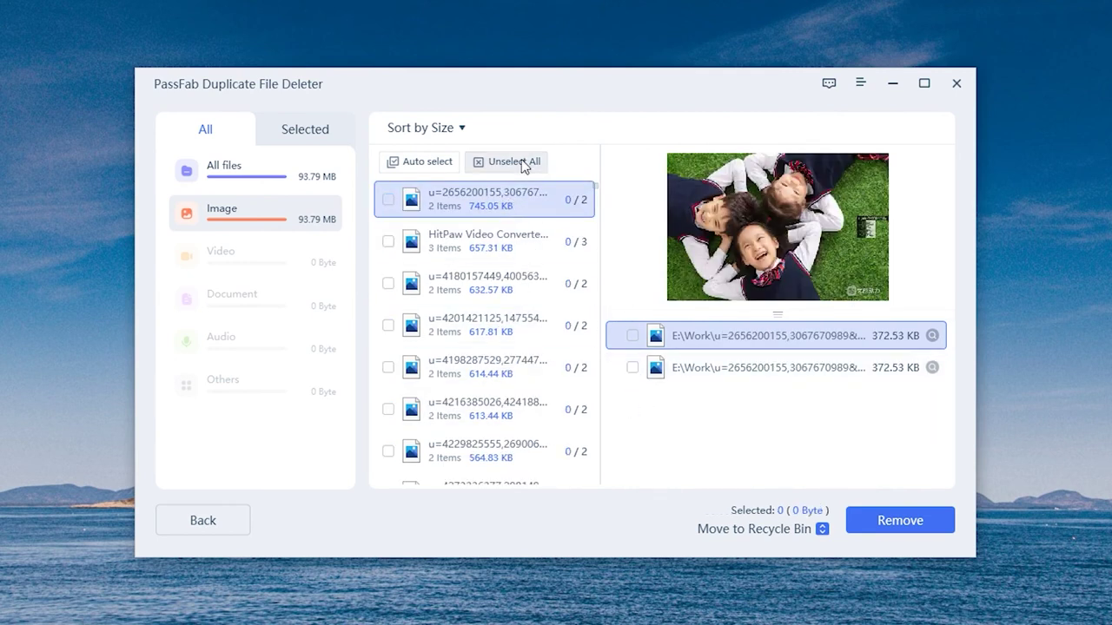
{"action": "left_click", "coordinate": [409, 163]}
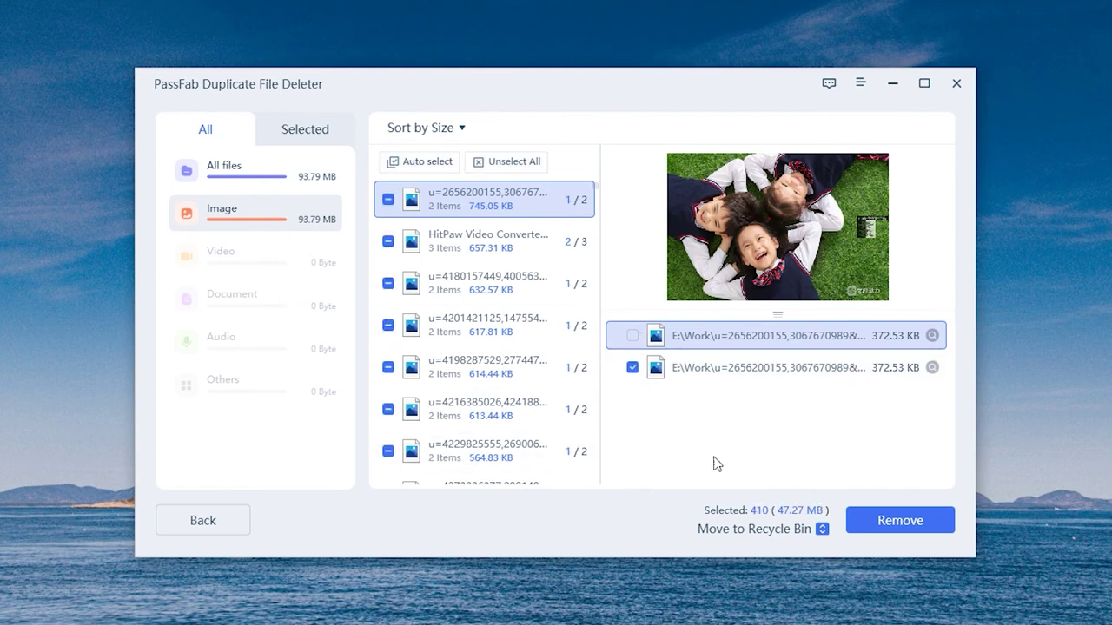
{"action": "left_click", "coordinate": [936, 526]}
{"action": "left_click", "coordinate": [615, 375]}
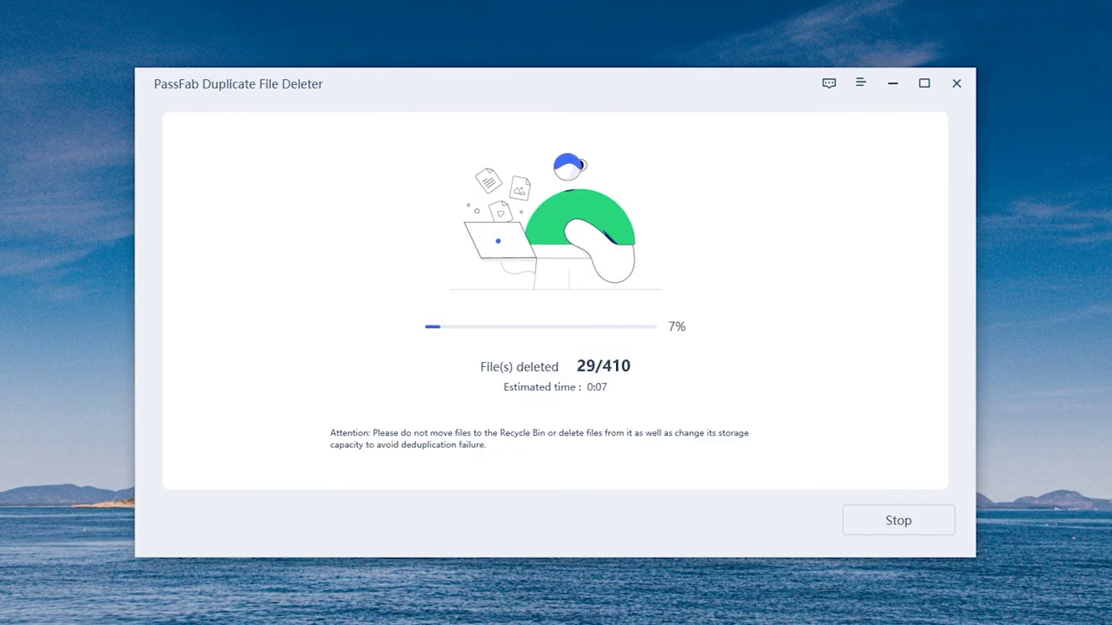